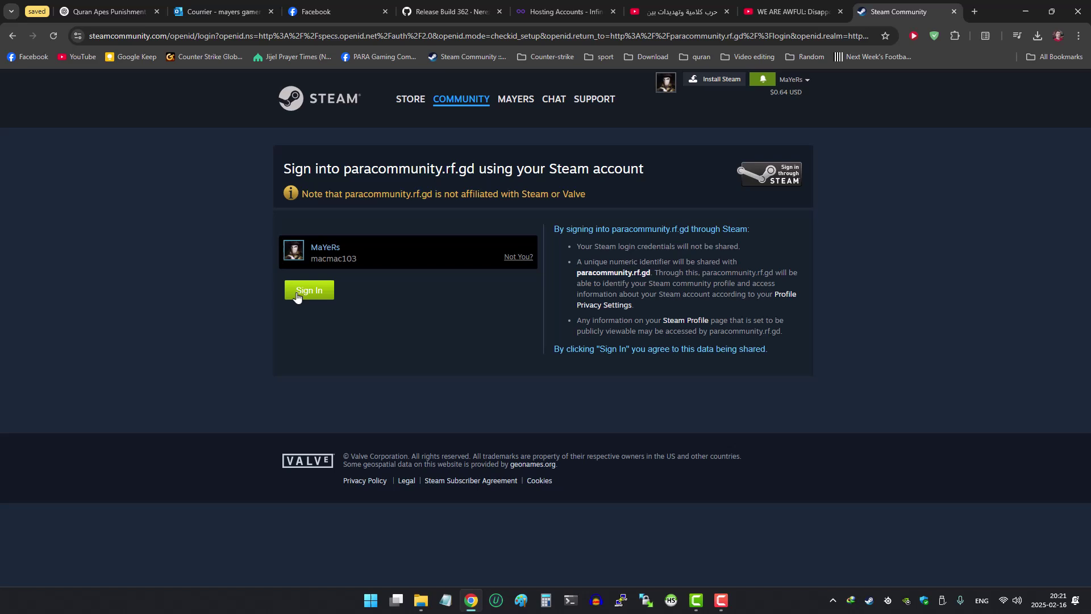
# - Sign in with Steam, try the Gut Knife settings, and dismiss the select-a-skin-first warning
pyautogui.click(309, 292)
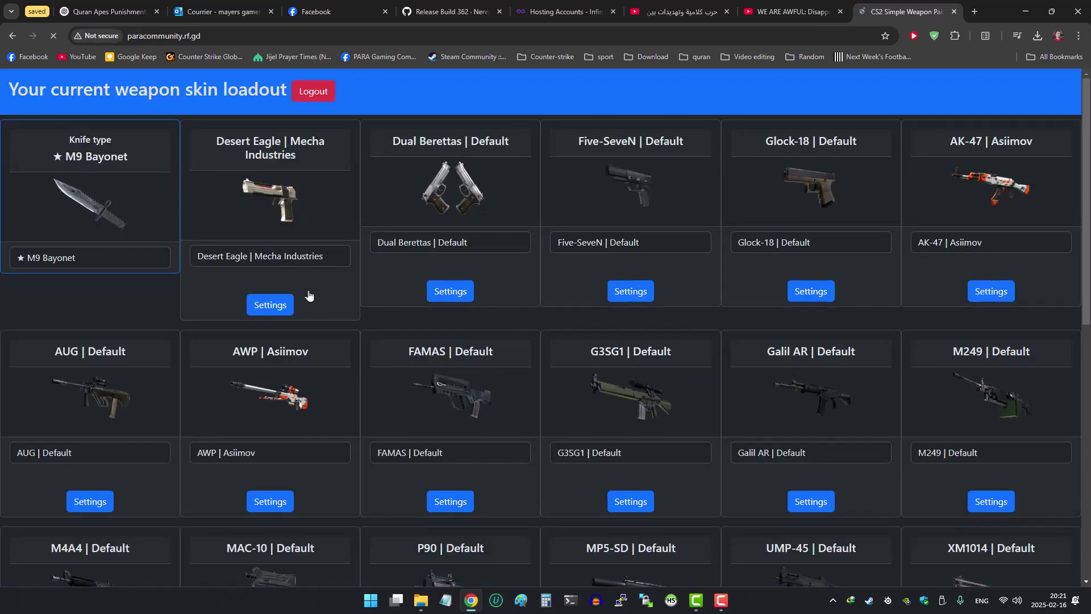
pyautogui.scroll(-3, 496, 357)
pyautogui.scroll(-10, 496, 357)
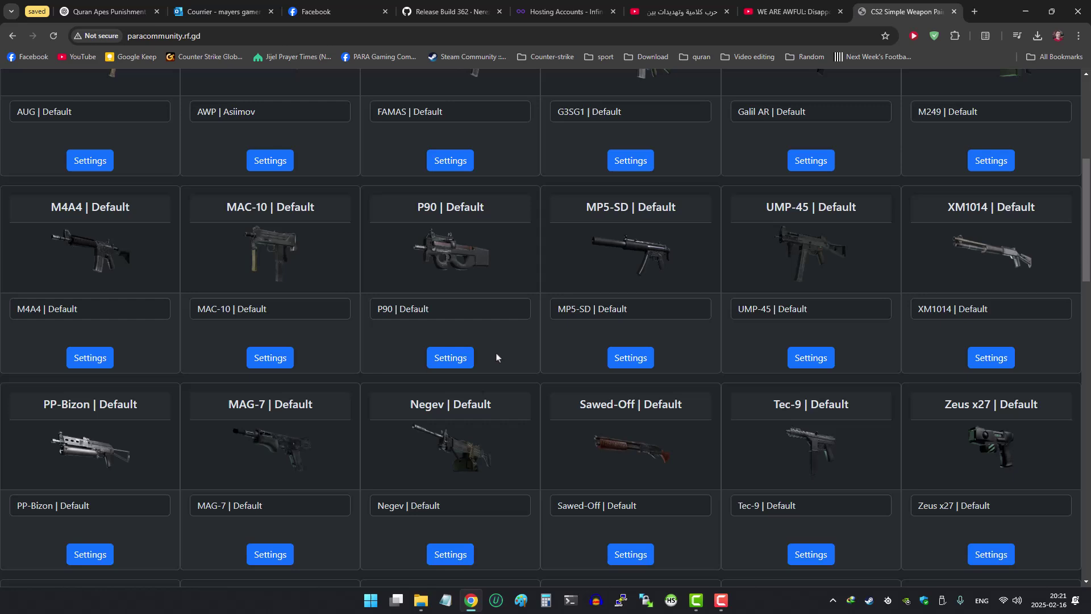
pyautogui.scroll(-5, 496, 357)
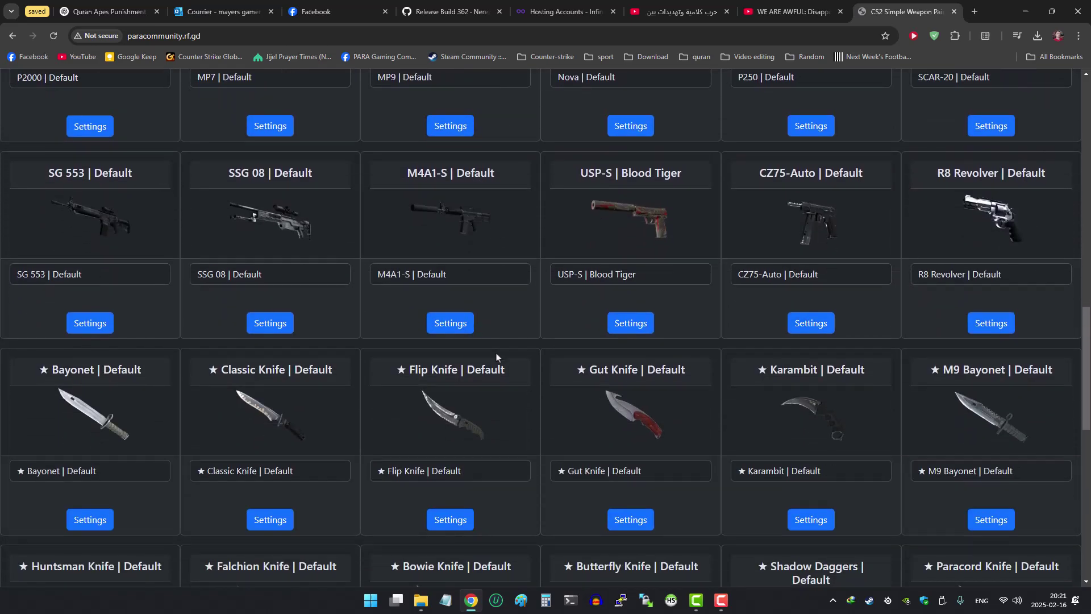
pyautogui.click(626, 305)
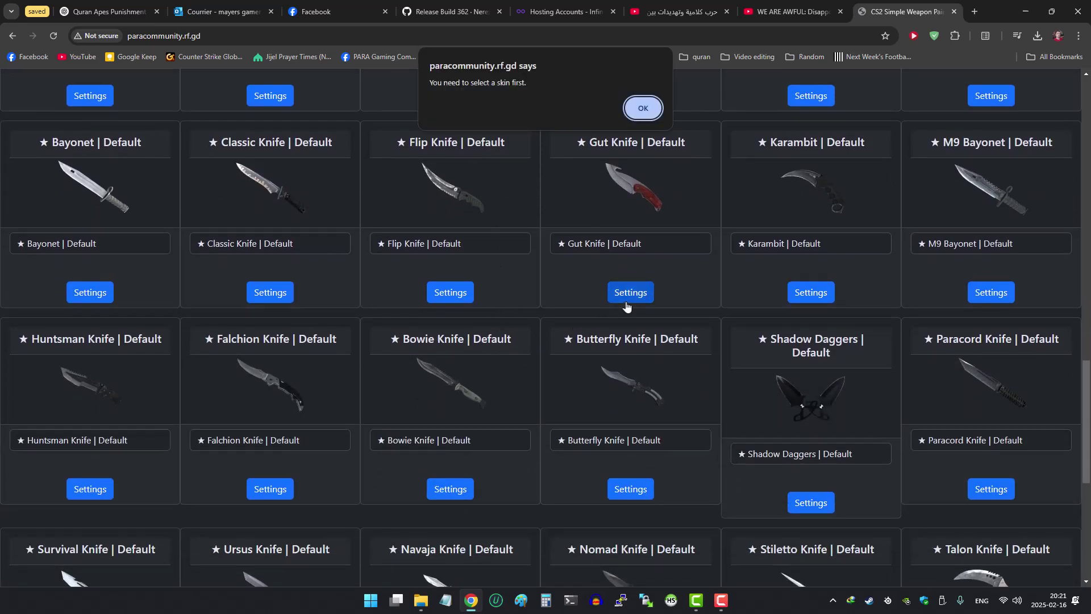
pyautogui.click(642, 109)
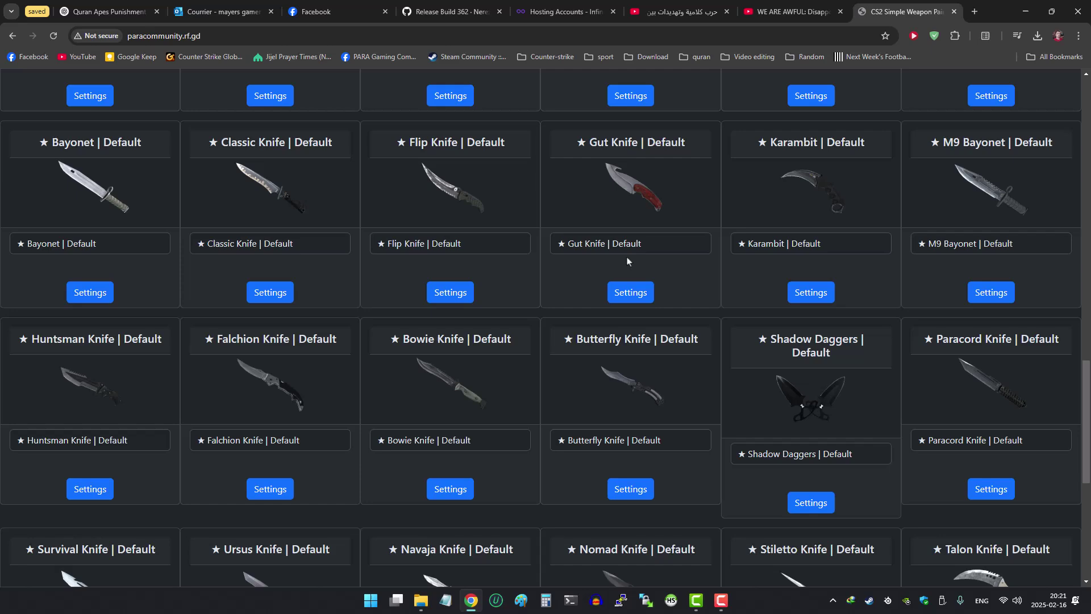
# - Look through the Dual Berettas skin list and close it unchanged
pyautogui.scroll(13, 627, 261)
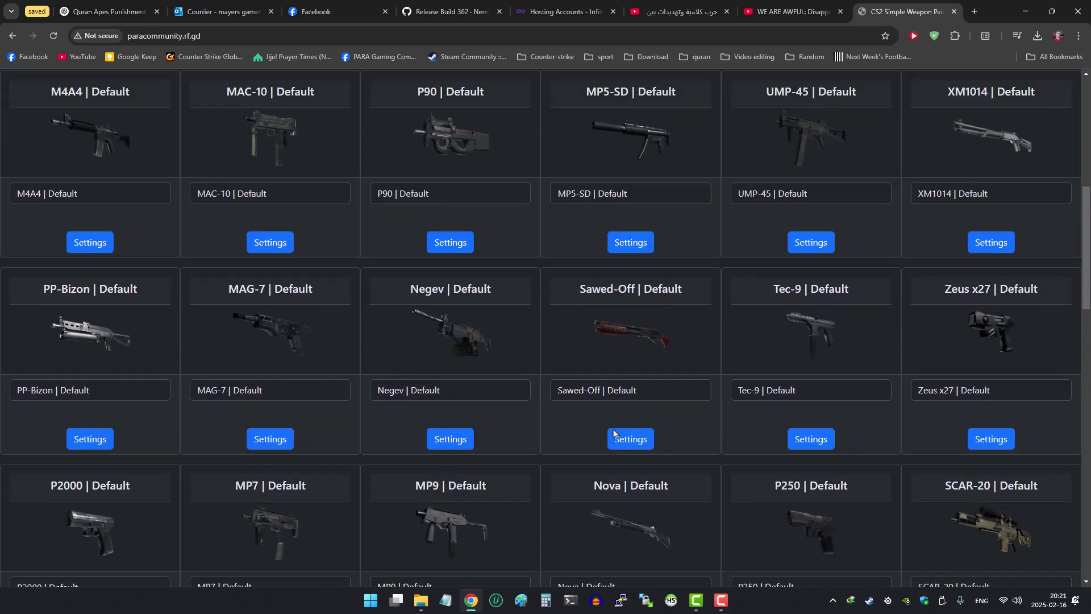
pyautogui.scroll(8, 613, 433)
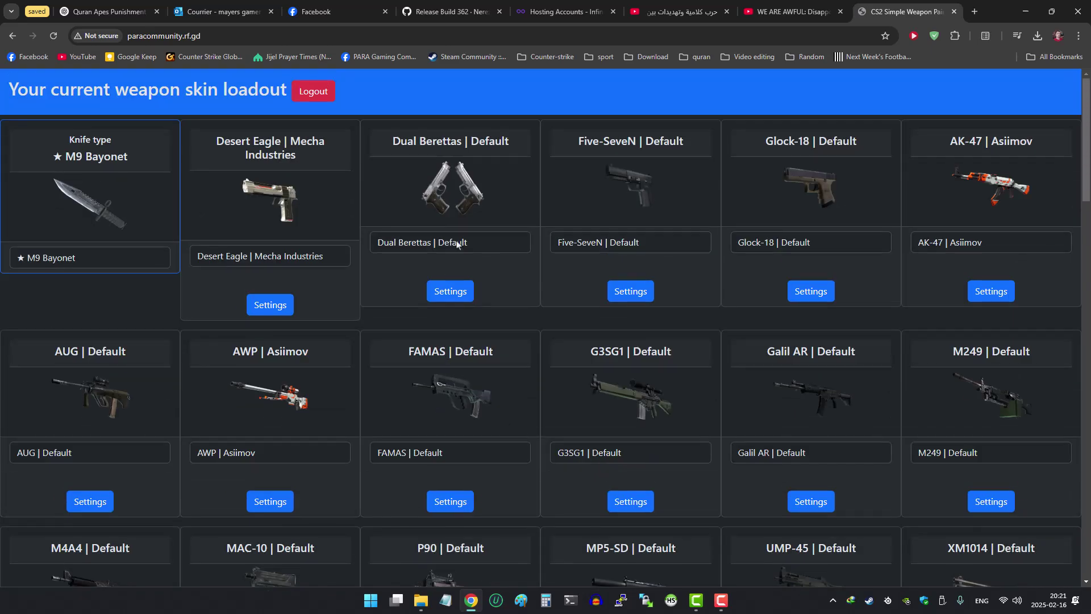
pyautogui.click(457, 244)
pyautogui.scroll(-5, 446, 392)
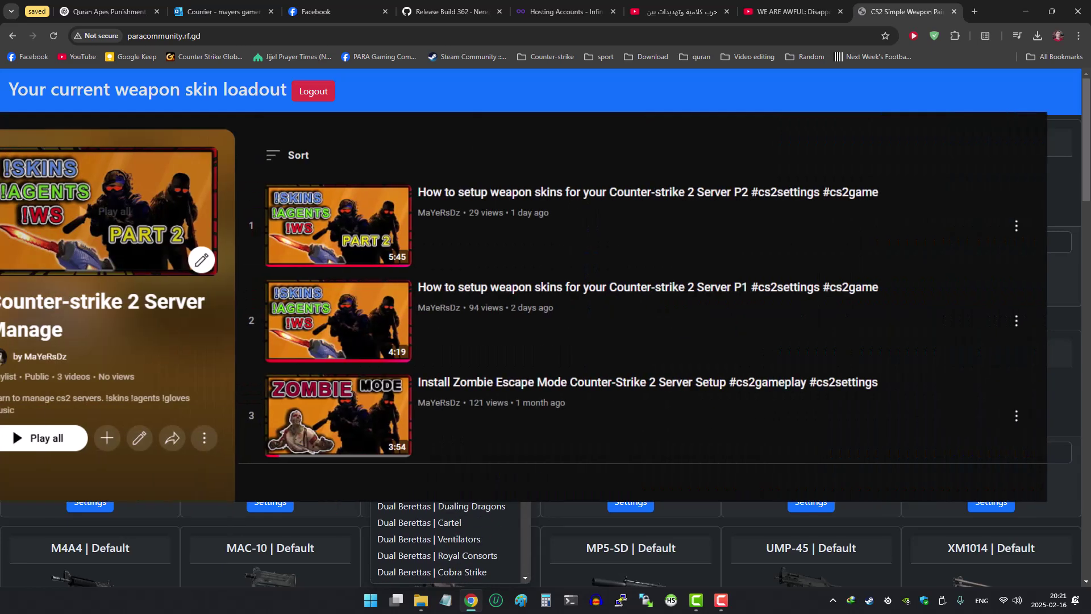
pyautogui.click(447, 394)
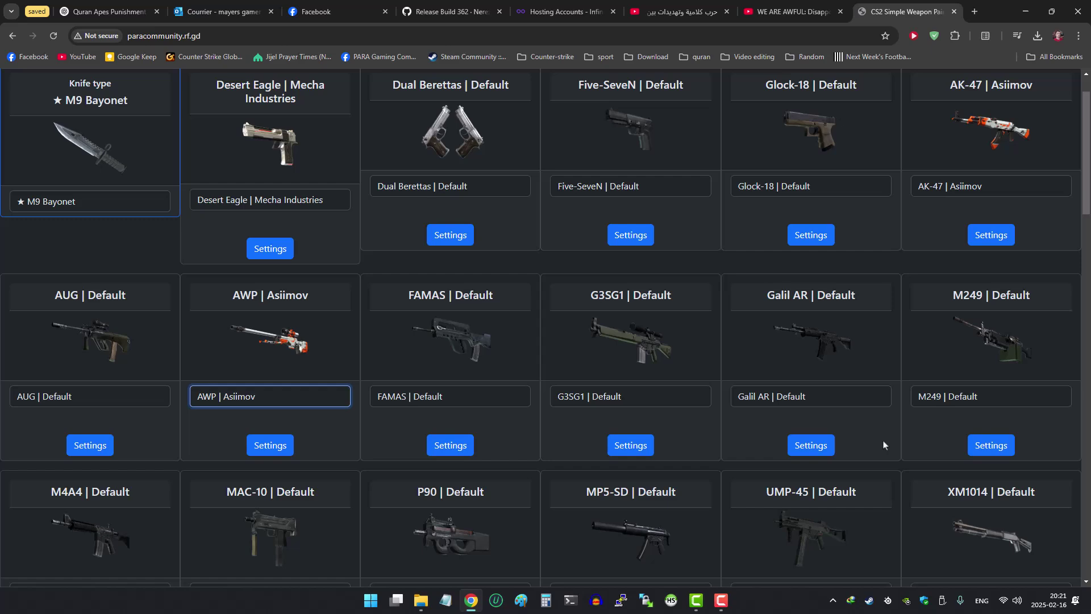
# - Scroll down to the USP-S and view its available skins
pyautogui.scroll(-6, 688, 367)
pyautogui.scroll(-5, 450, 292)
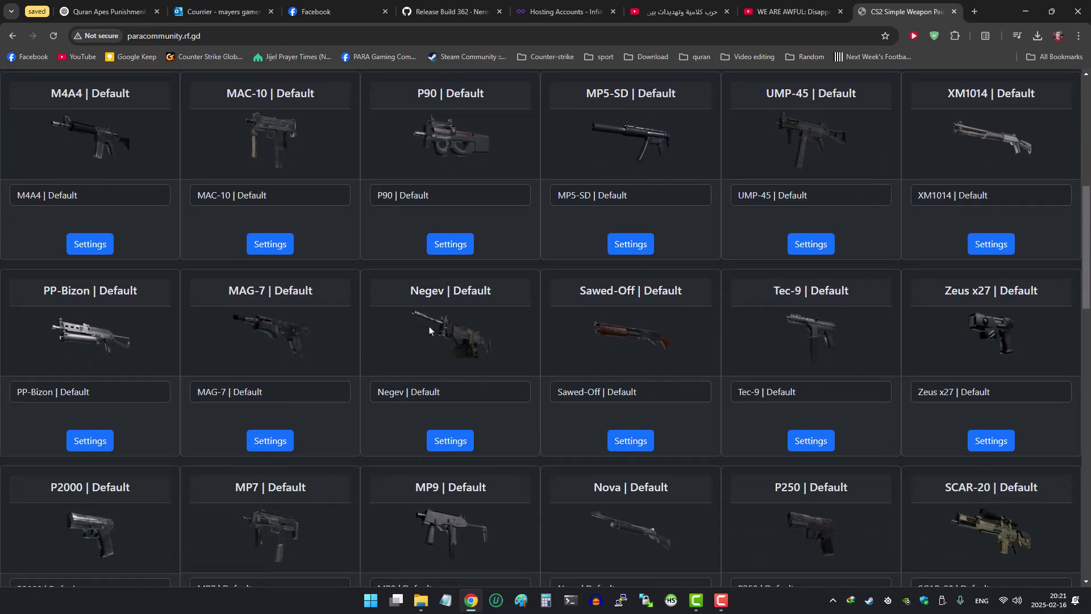
pyautogui.scroll(-5, 382, 339)
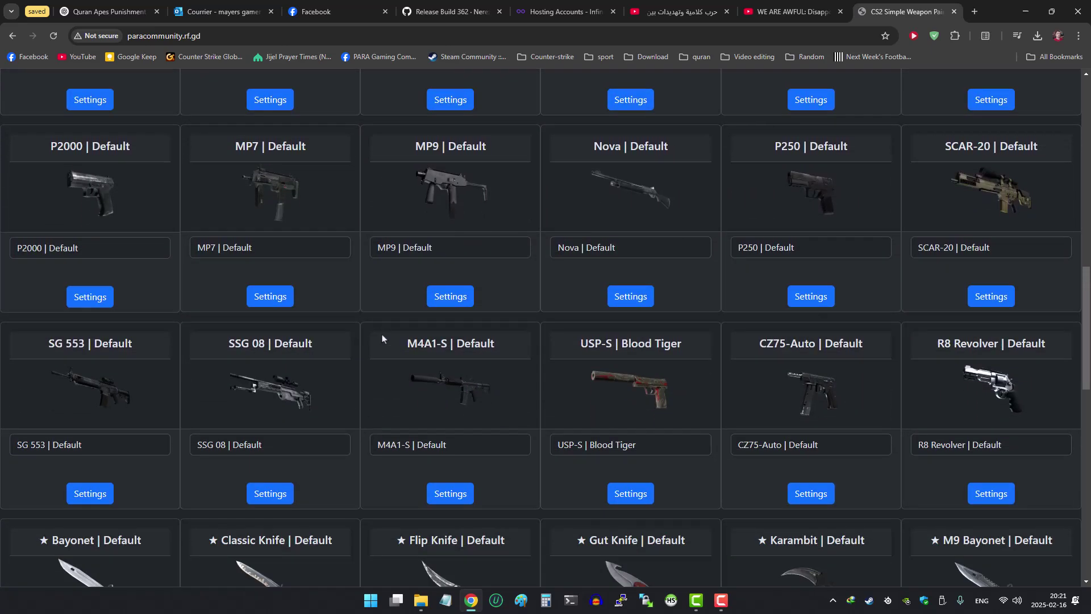
pyautogui.scroll(-1, 409, 339)
pyautogui.click(625, 273)
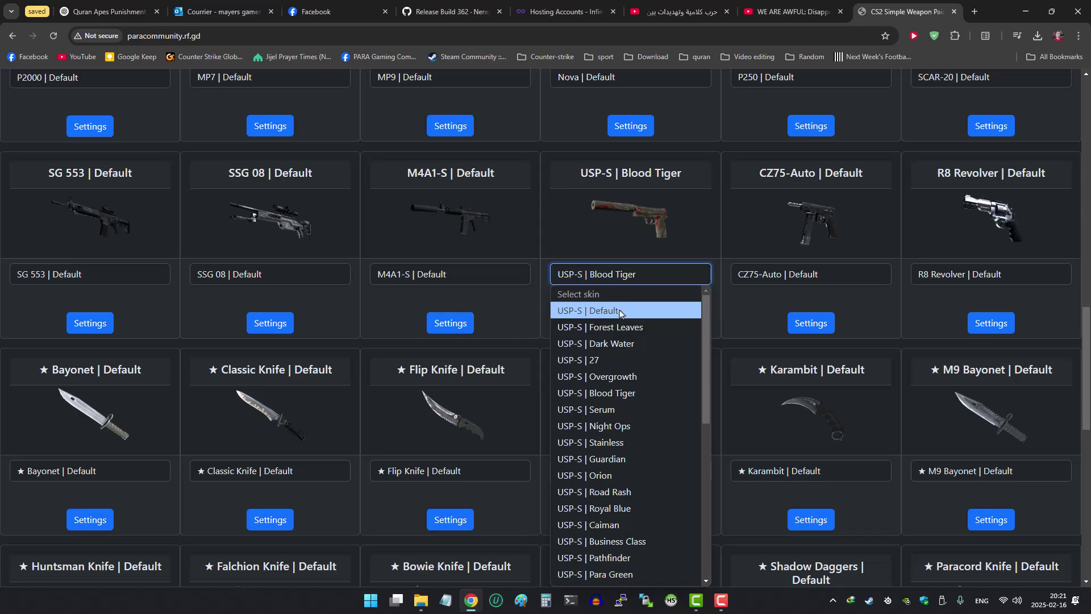
pyautogui.scroll(-5, 619, 385)
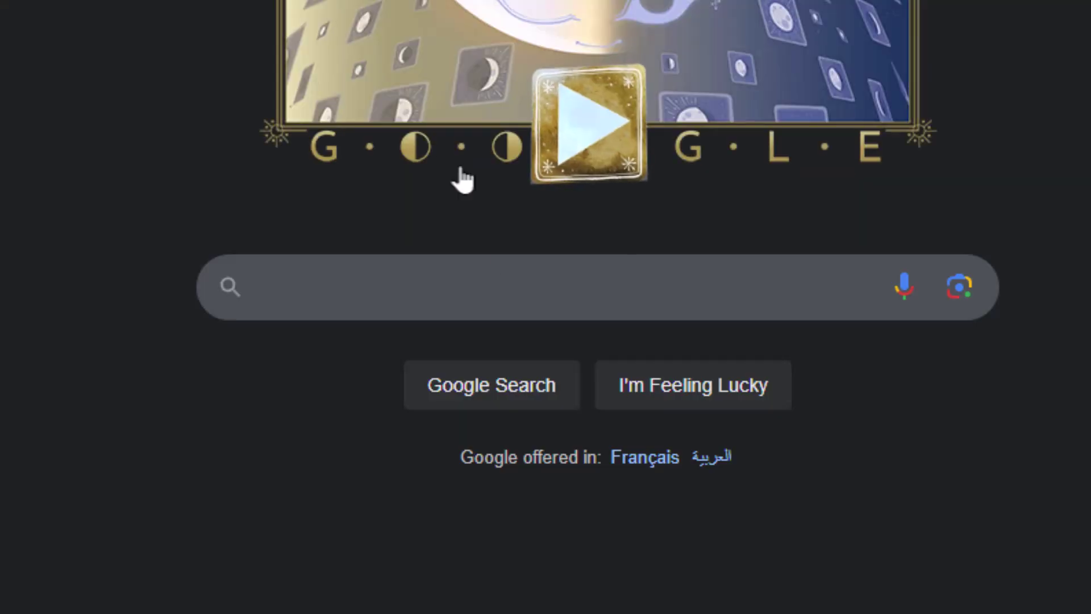
# - Run a new Google search for 'free database' hosting
pyautogui.click(472, 299)
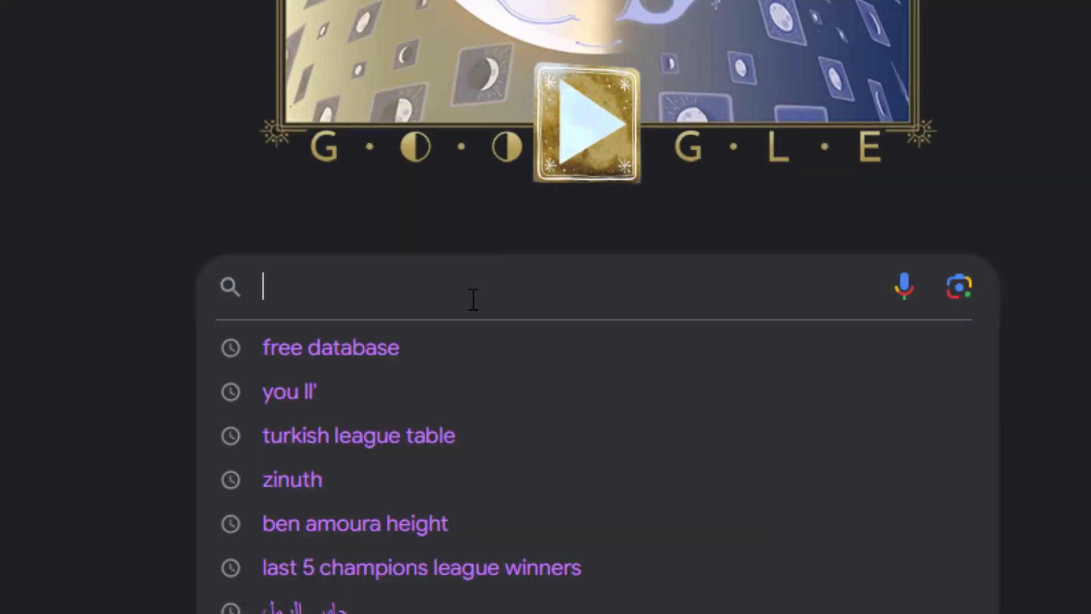
pyautogui.write('free databa')
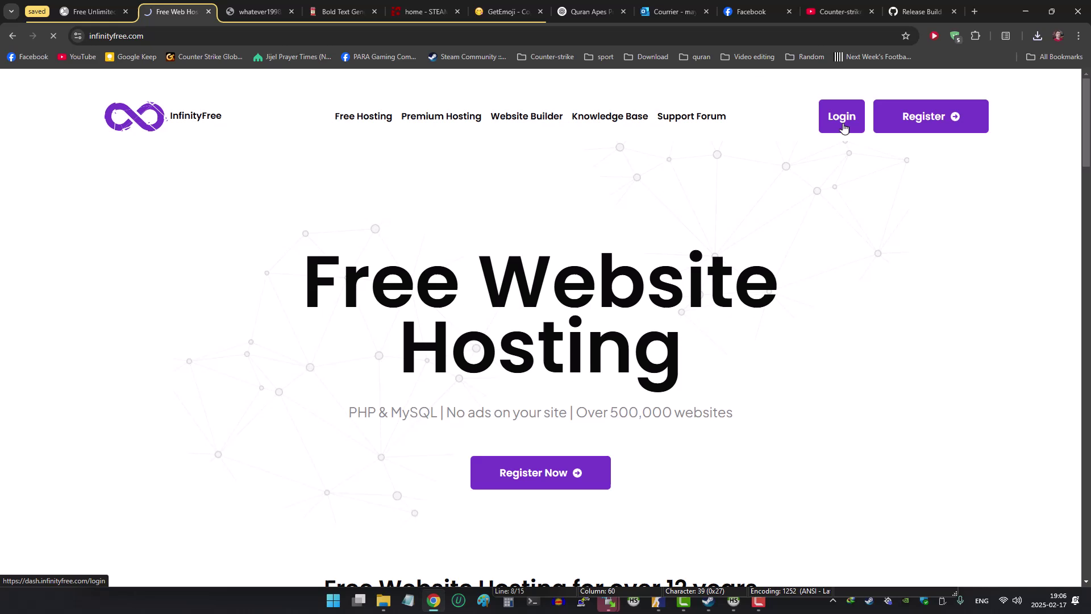
# - Log in to InfinityFree with Keep me logged in after the Cloudflare check, then start Create Account
pyautogui.click(841, 115)
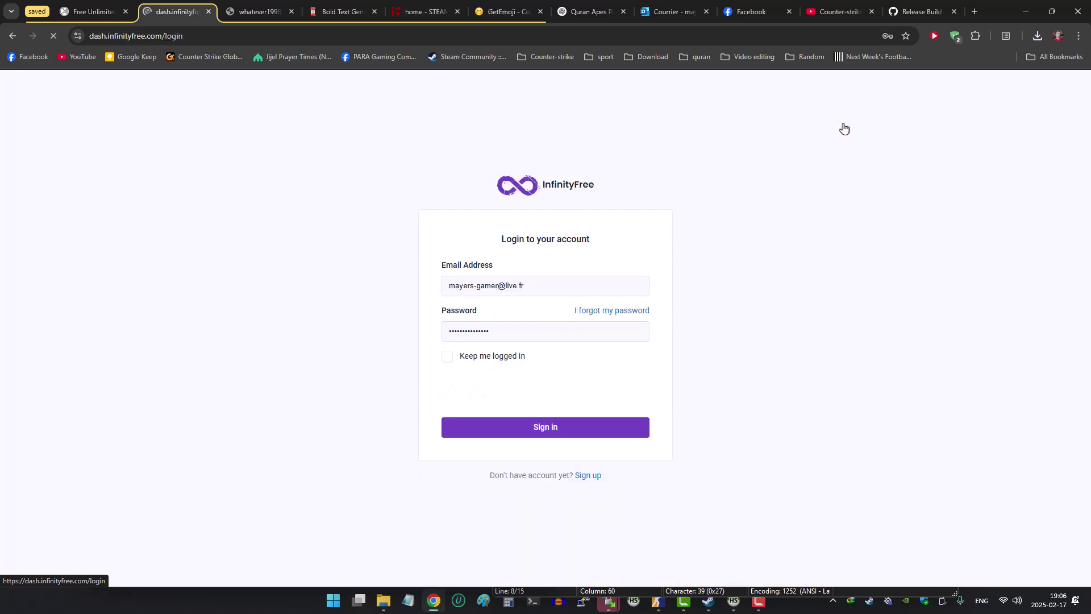
pyautogui.click(447, 354)
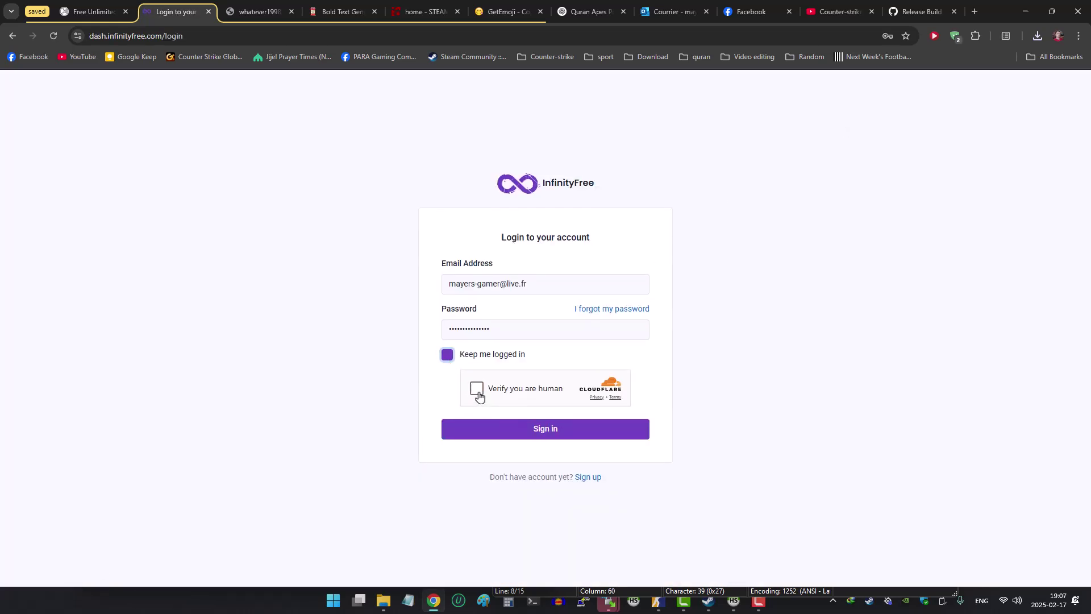
pyautogui.click(478, 390)
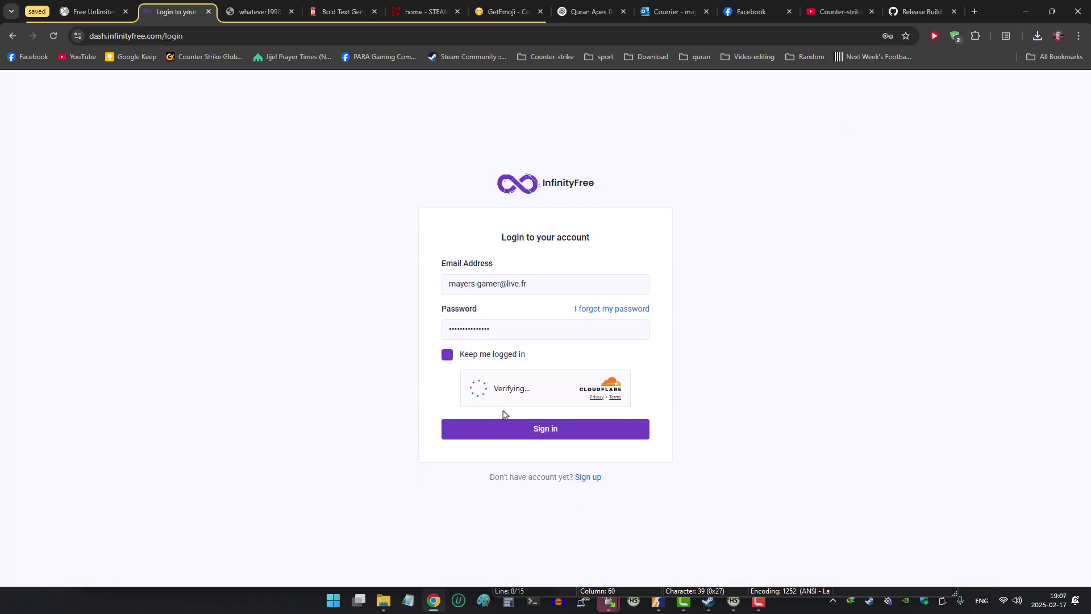
pyautogui.click(556, 435)
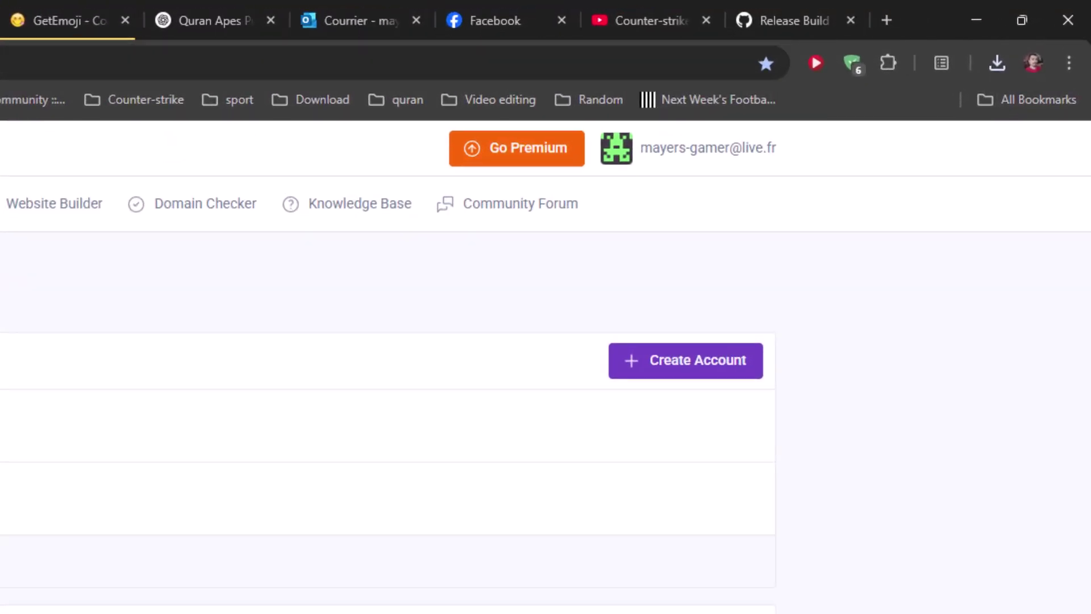
pyautogui.click(695, 375)
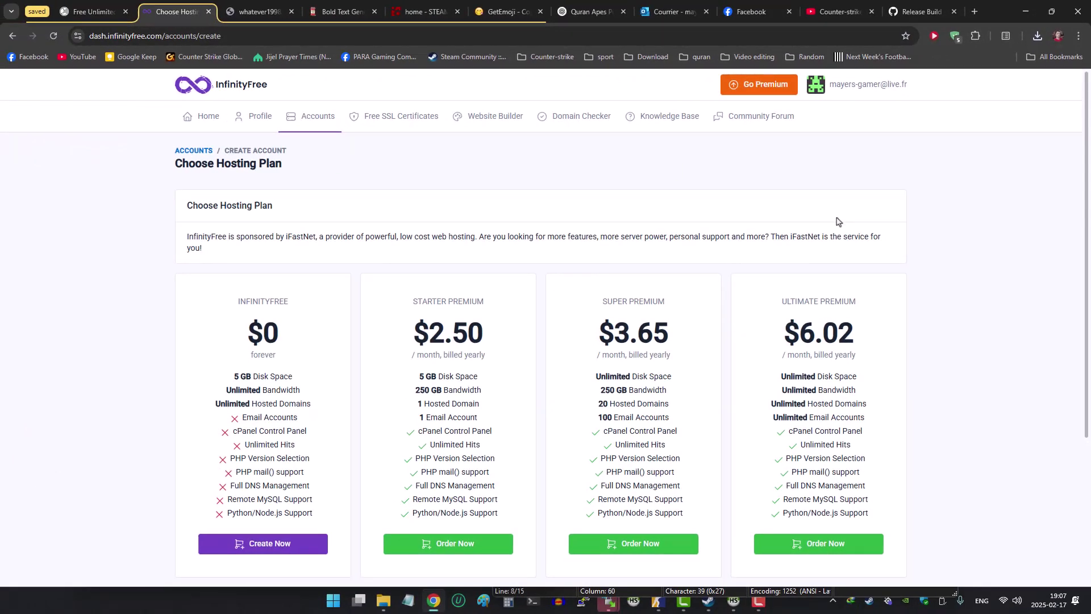
pyautogui.scroll(-1, 595, 263)
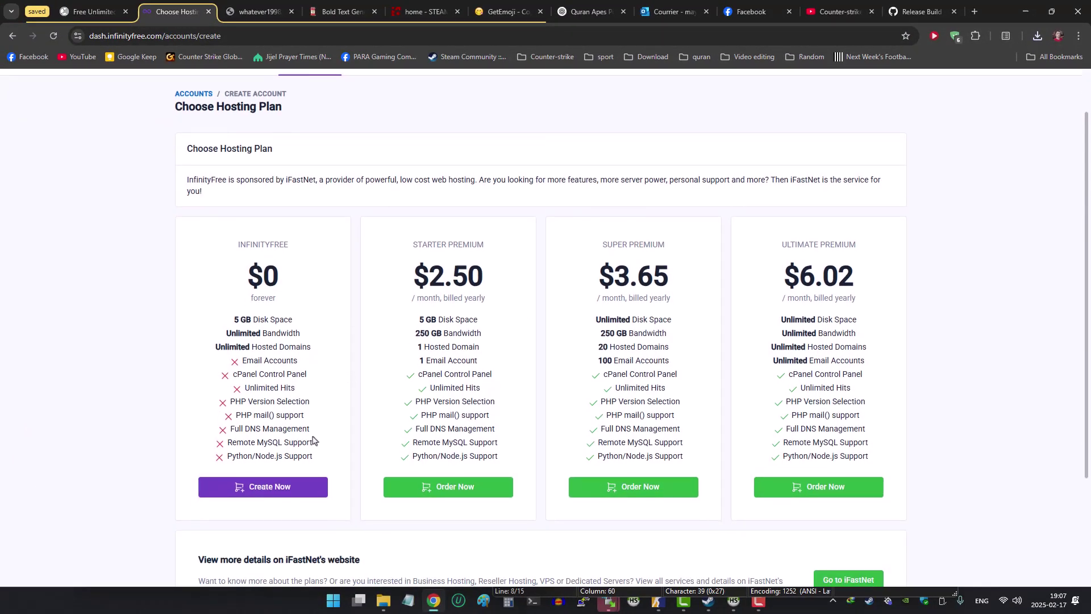
# - Create a free $0 hosting account on the available subdomain webskins.free.nf with an account password
pyautogui.click(297, 487)
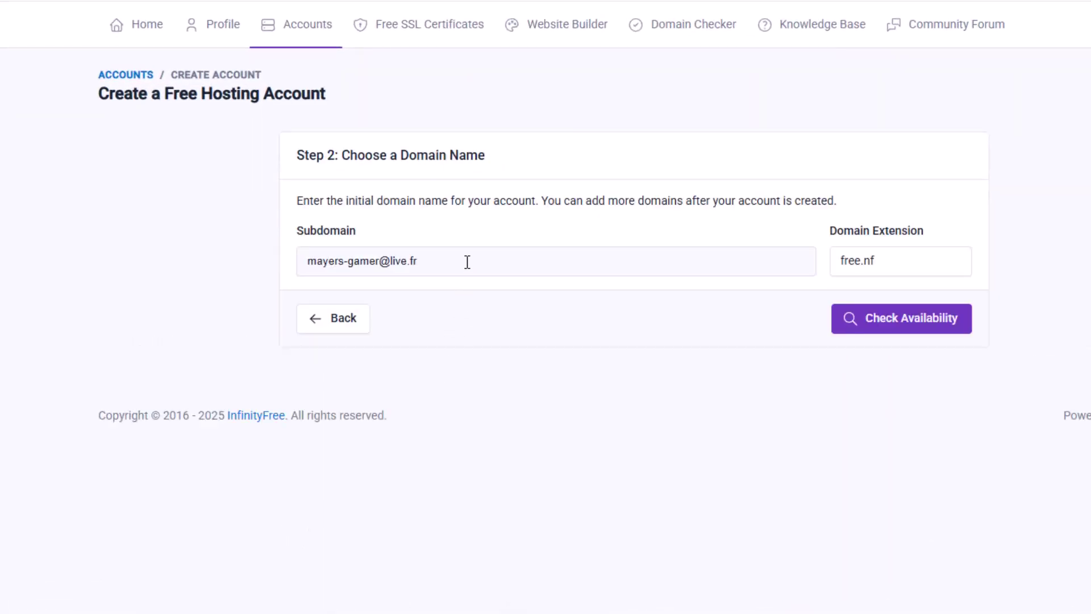
pyautogui.moveTo(467, 262); pyautogui.dragTo(191, 232)
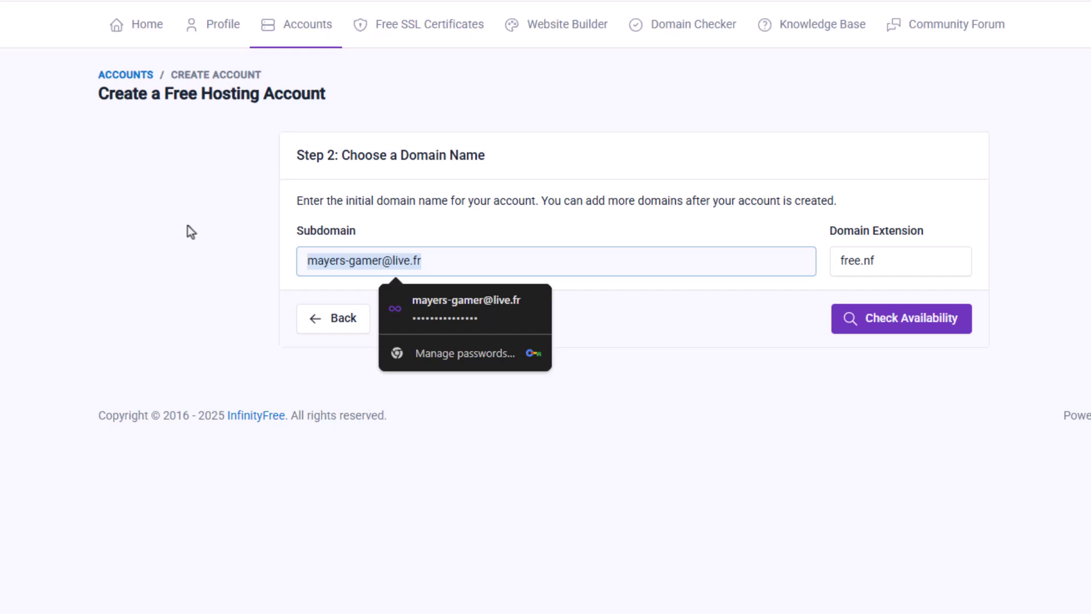
pyautogui.write('just')
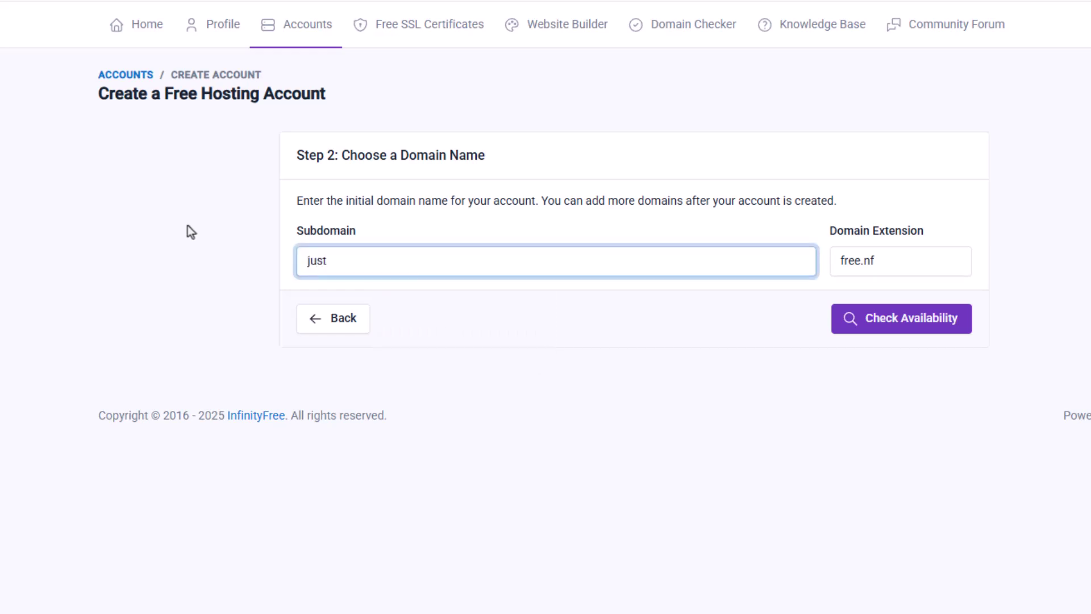
pyautogui.press('BackSpace')
pyautogui.press('BackSpace')
pyautogui.press('BackSpace')
pyautogui.press('BackSpace')
pyautogui.write('webskins')
pyautogui.click(890, 322)
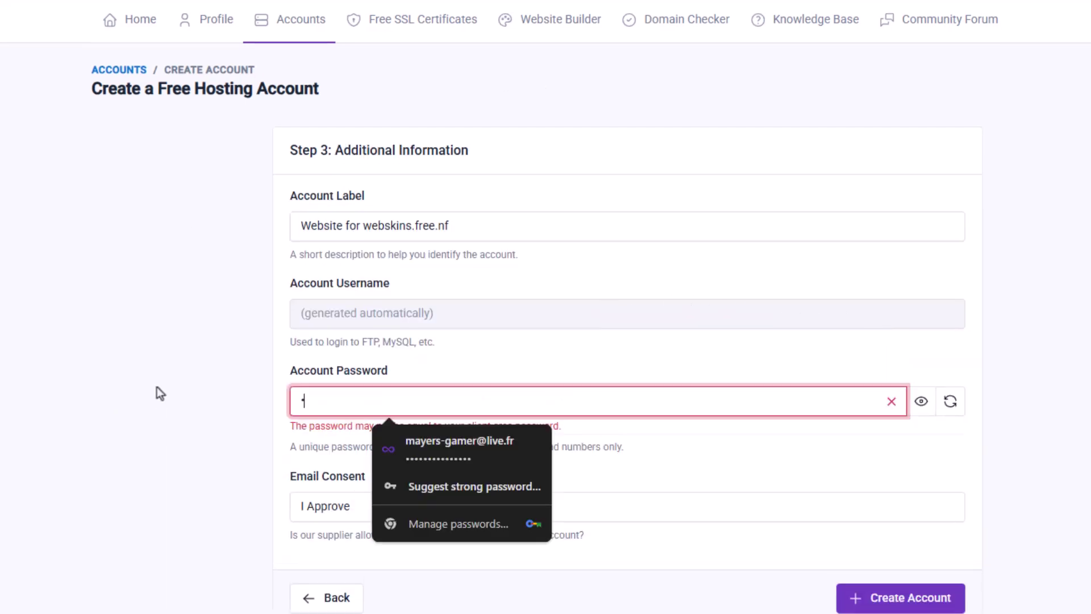
pyautogui.write('*******')
pyautogui.click(944, 604)
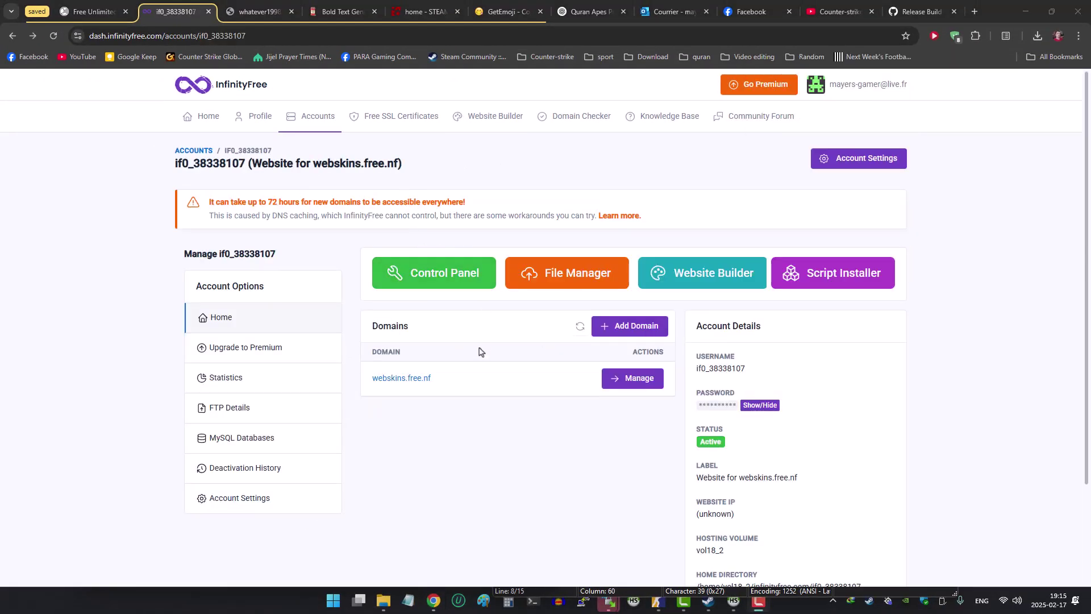
# - Select the webskins.free.nf domain name on the account dashboard
pyautogui.moveTo(428, 379); pyautogui.dragTo(374, 381)
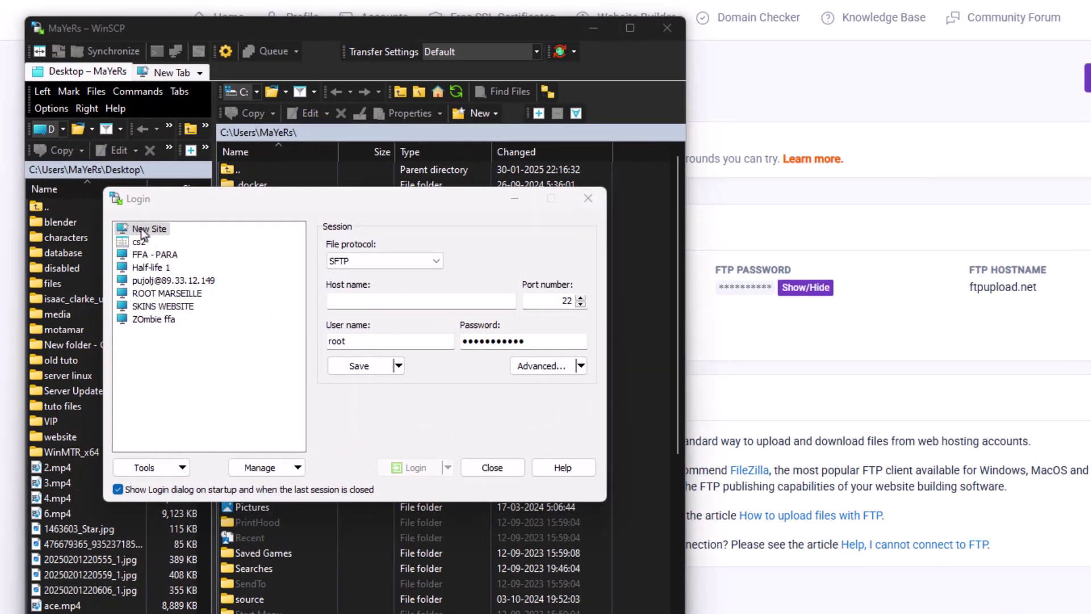
# - Start a new WinSCP site and copy ftpupload.net from the FTP details into Host name
pyautogui.click(142, 229)
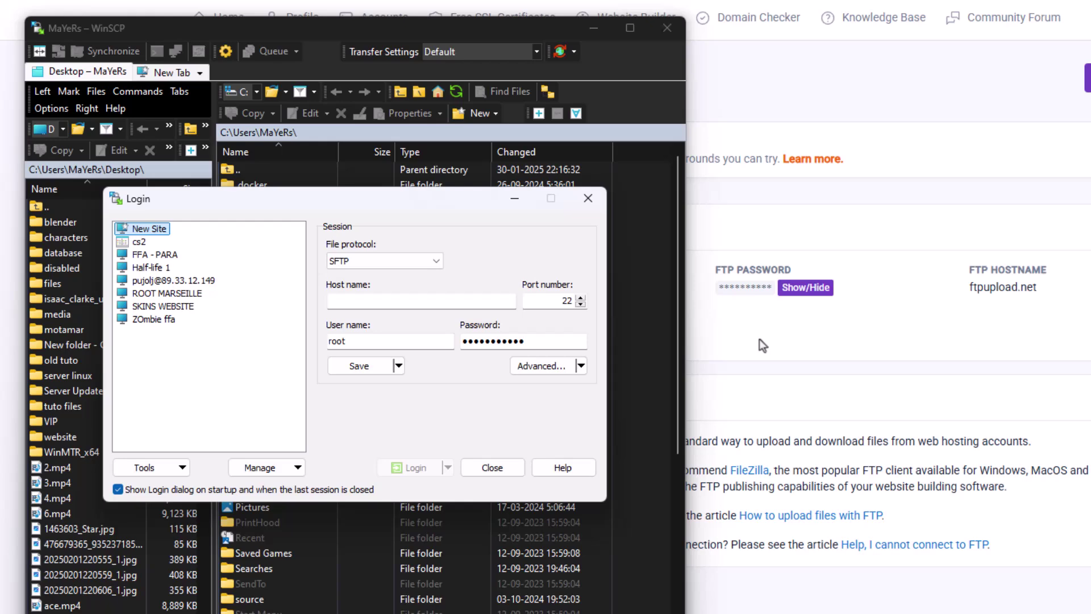
pyautogui.click(830, 322)
pyautogui.moveTo(970, 288); pyautogui.dragTo(1037, 287)
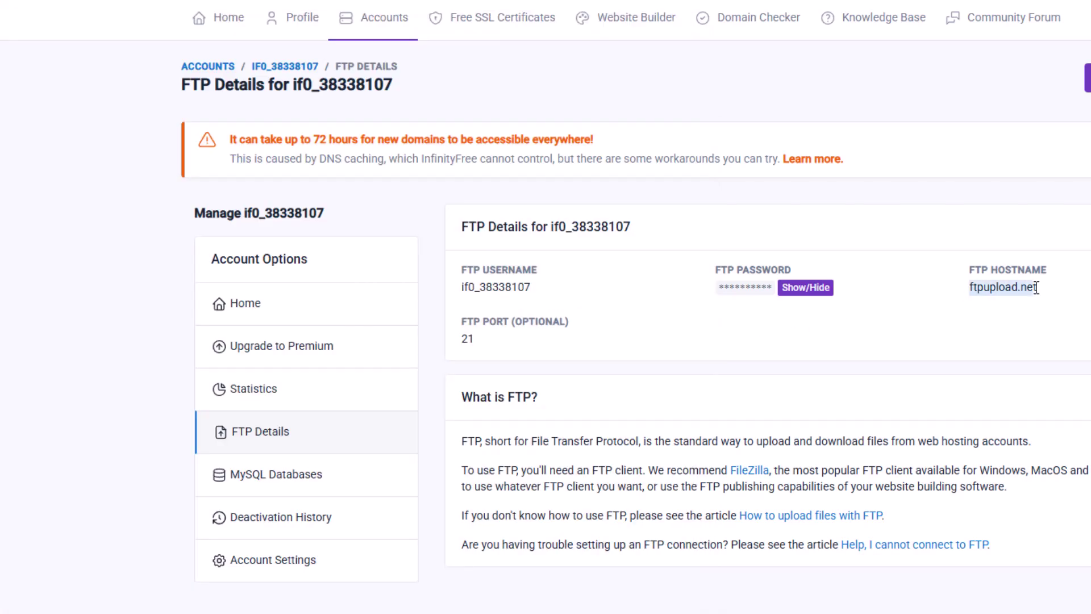
pyautogui.rightClick(1031, 288)
pyautogui.click(1049, 302)
pyautogui.hotkey('alt', 'Tab')
pyautogui.rightClick(361, 296)
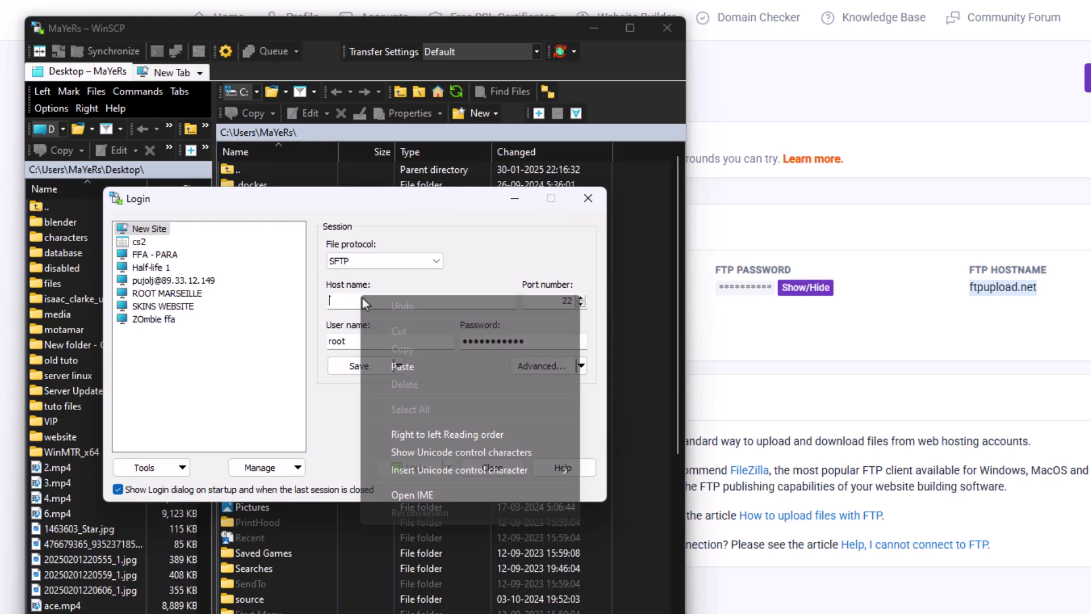
pyautogui.click(408, 359)
# - Replace the user name root with the copied FTP username
pyautogui.click(738, 329)
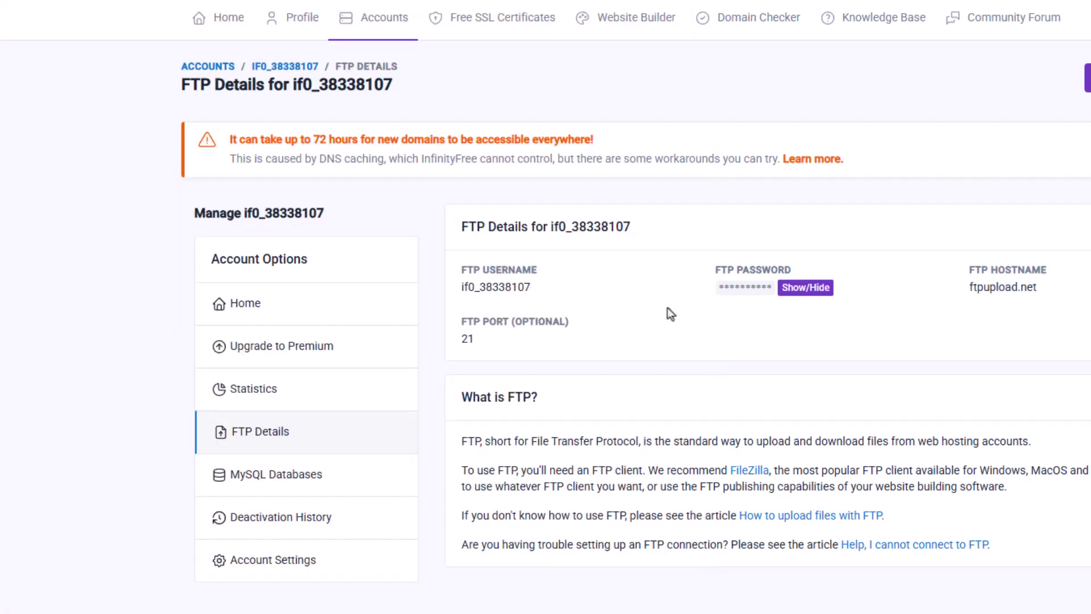
pyautogui.moveTo(540, 286); pyautogui.dragTo(462, 287)
pyautogui.rightClick(482, 298)
pyautogui.click(494, 310)
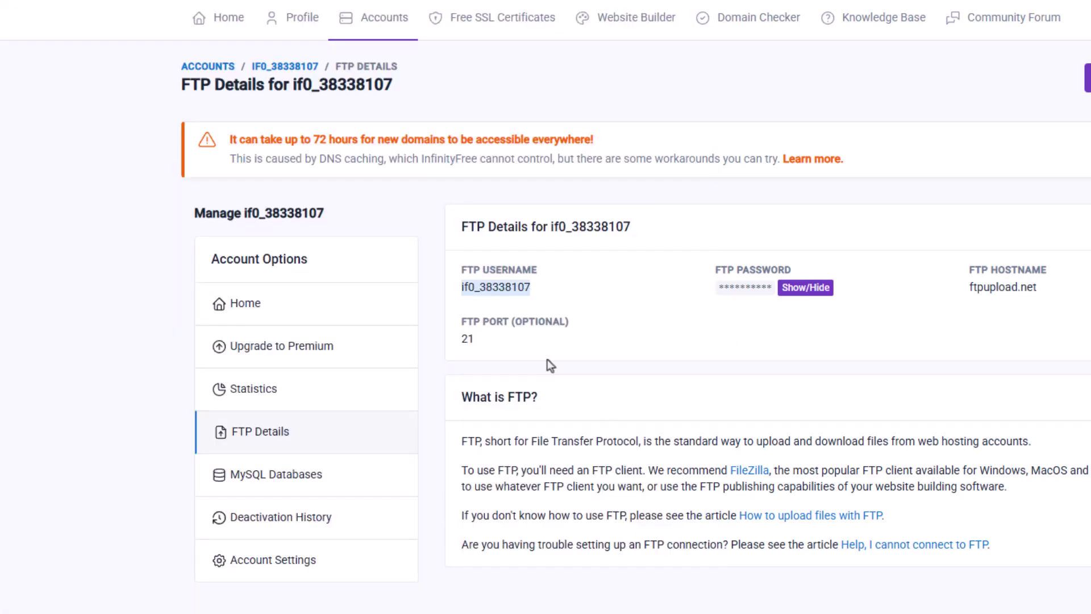
pyautogui.hotkey('alt', 'Tab')
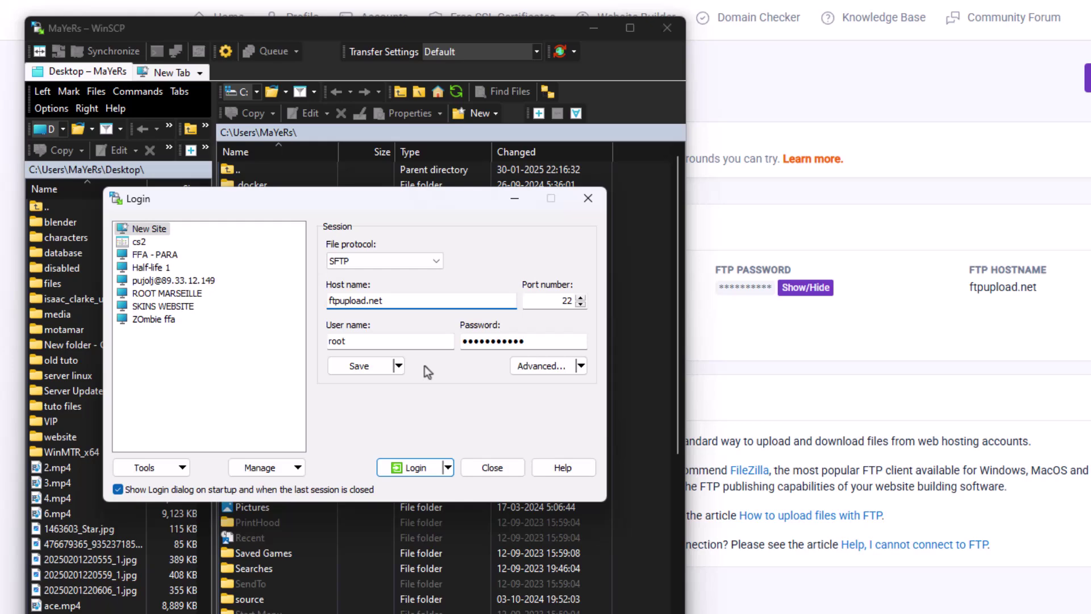
pyautogui.doubleClick(336, 341)
pyautogui.rightClick(335, 342)
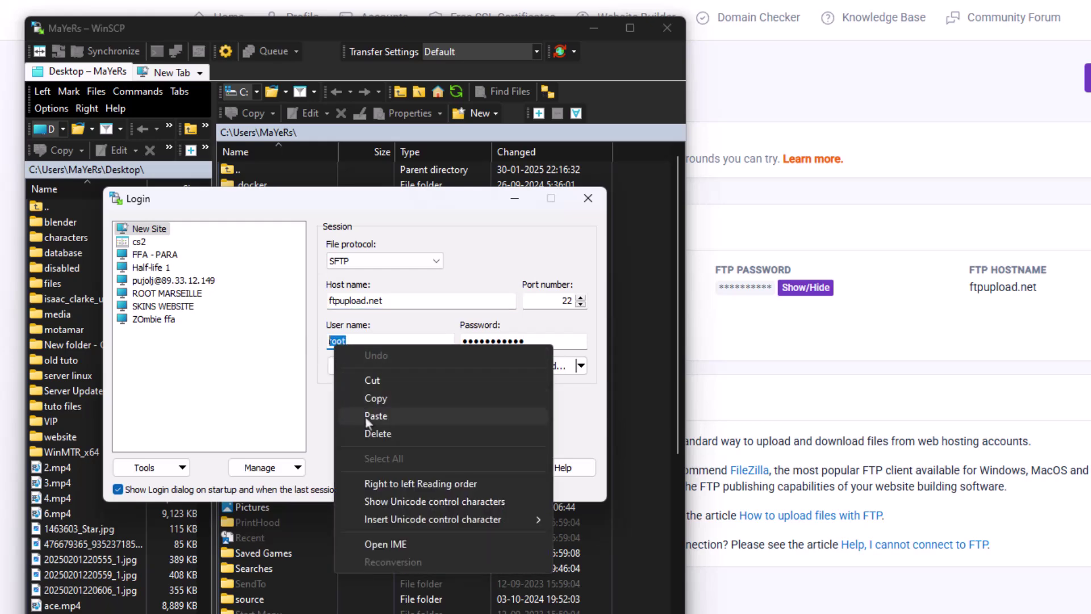
pyautogui.click(375, 415)
# - Reveal the FTP password and paste it over the old password in the site settings
pyautogui.click(865, 336)
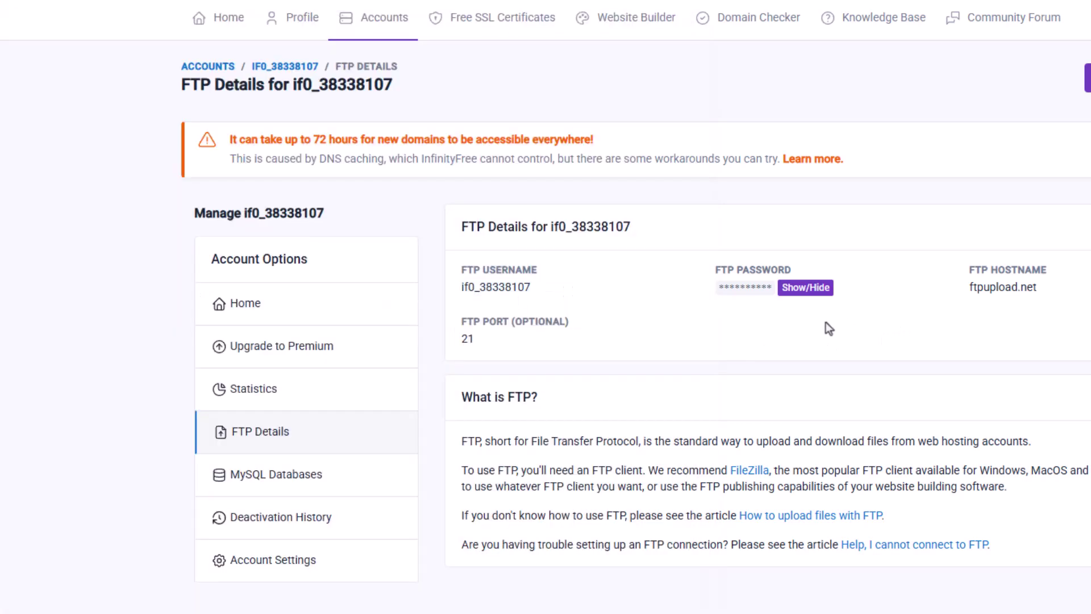
pyautogui.click(803, 288)
pyautogui.moveTo(773, 287); pyautogui.dragTo(720, 288)
pyautogui.rightClick(768, 289)
pyautogui.click(795, 307)
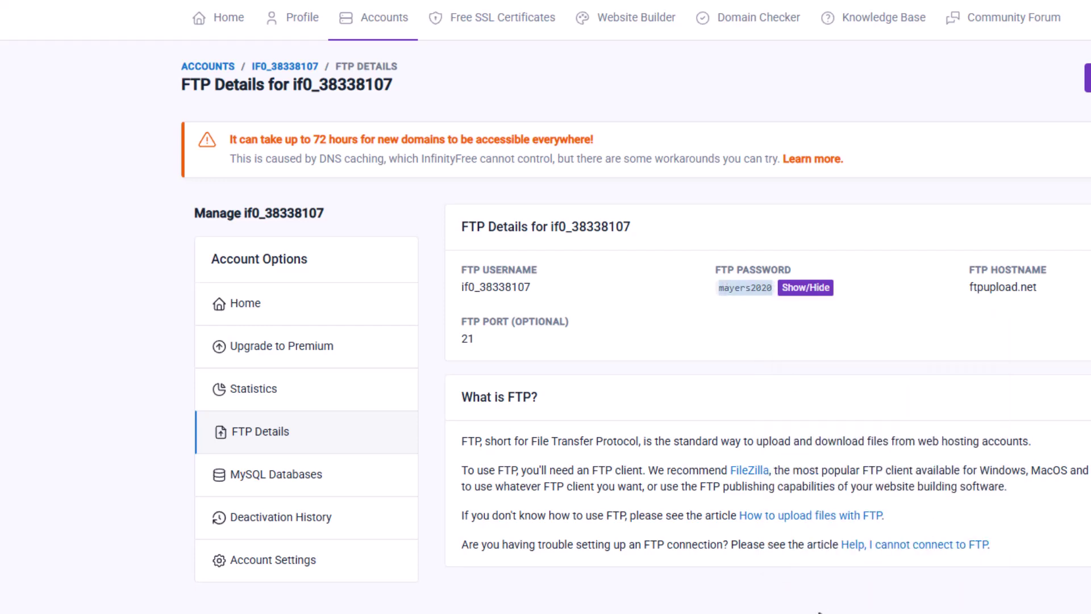
pyautogui.hotkey('alt', 'Tab')
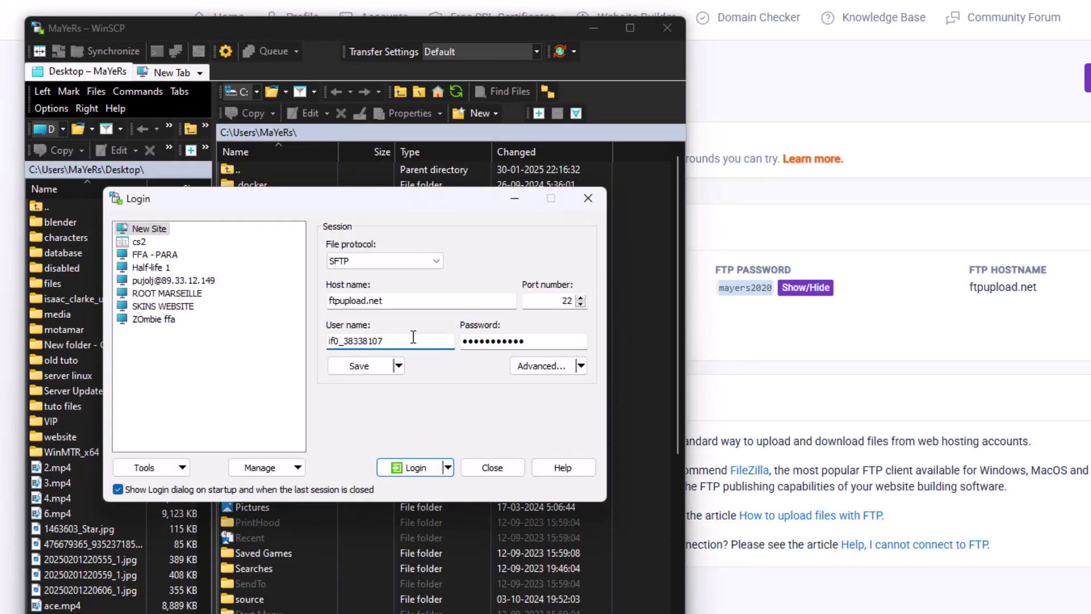
pyautogui.doubleClick(548, 341)
pyautogui.rightClick(487, 341)
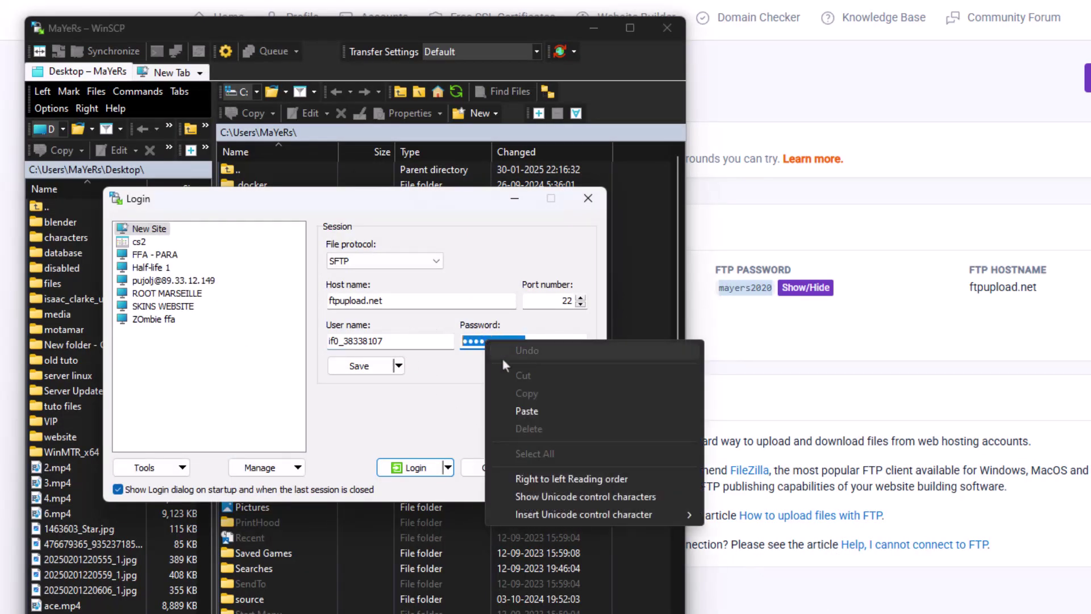
pyautogui.click(538, 408)
# - Copy port 21 from the FTP details to replace port 22
pyautogui.click(751, 343)
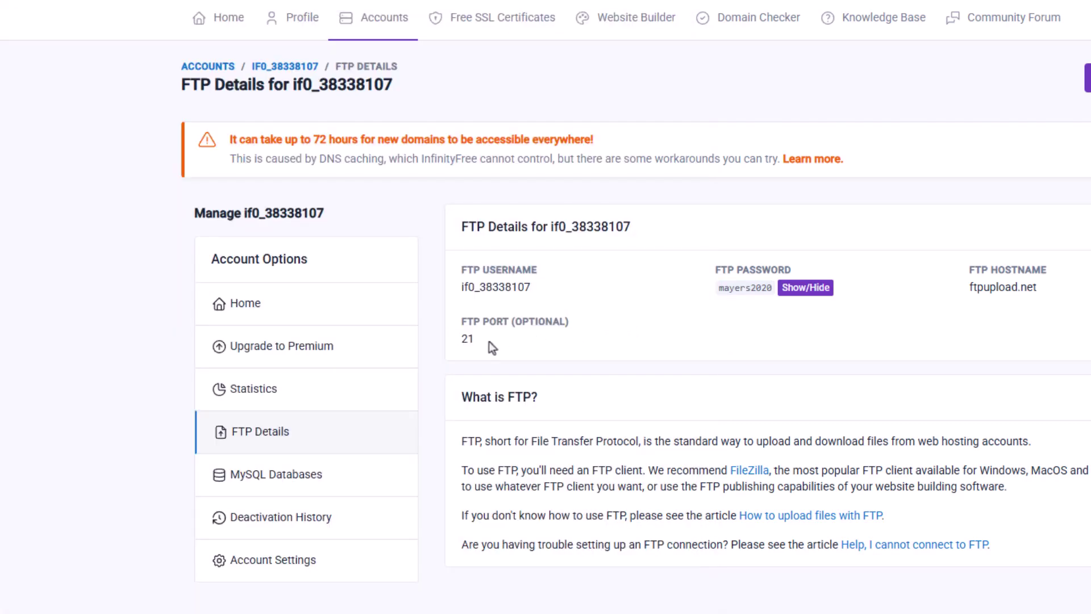
pyautogui.rightClick(464, 341)
pyautogui.click(482, 356)
pyautogui.hotkey('alt', 'Tab')
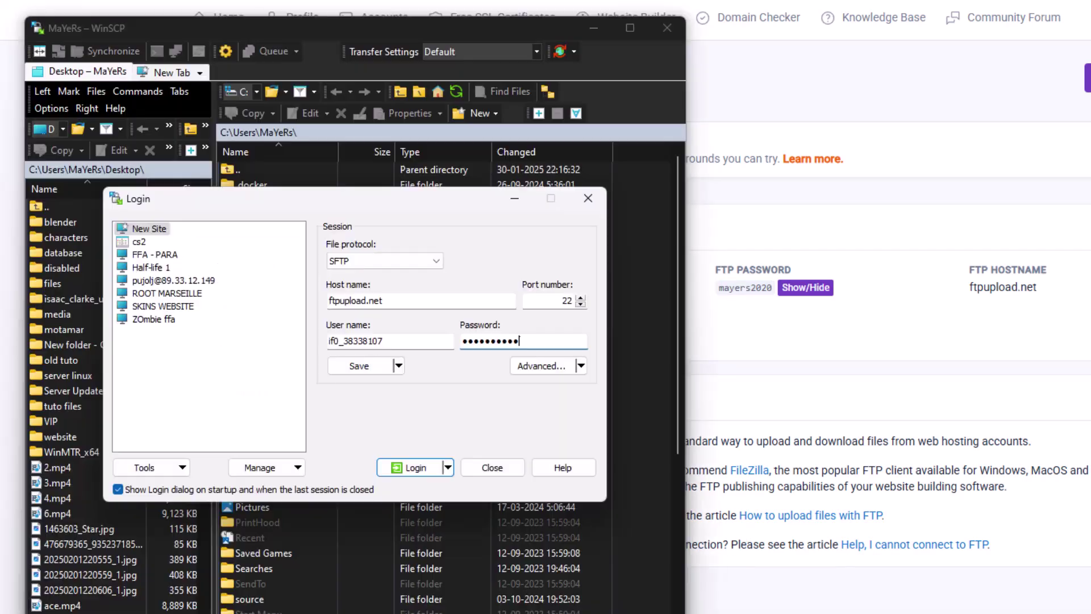
pyautogui.moveTo(559, 303); pyautogui.dragTo(584, 305)
pyautogui.rightClick(566, 304)
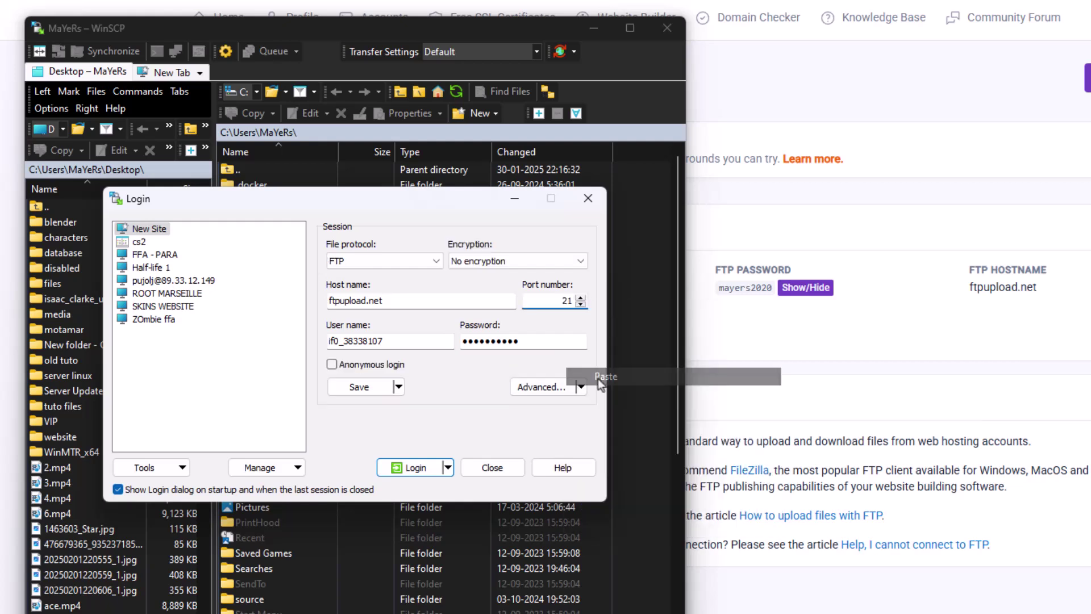
# - Save the ftpupload.net site with its password and connect to it
pyautogui.click(385, 392)
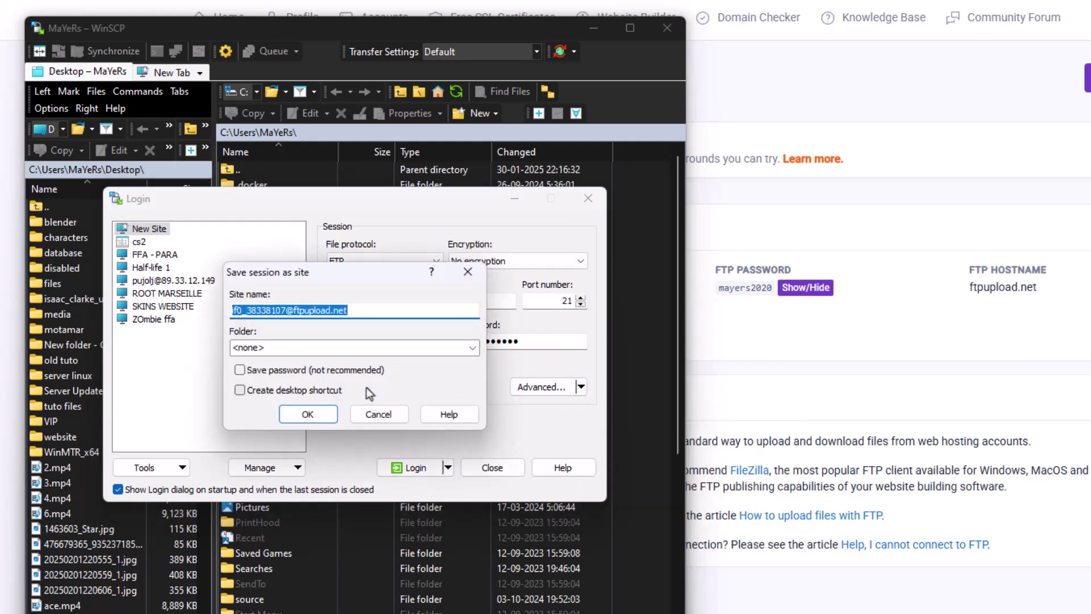
pyautogui.click(281, 370)
pyautogui.click(305, 413)
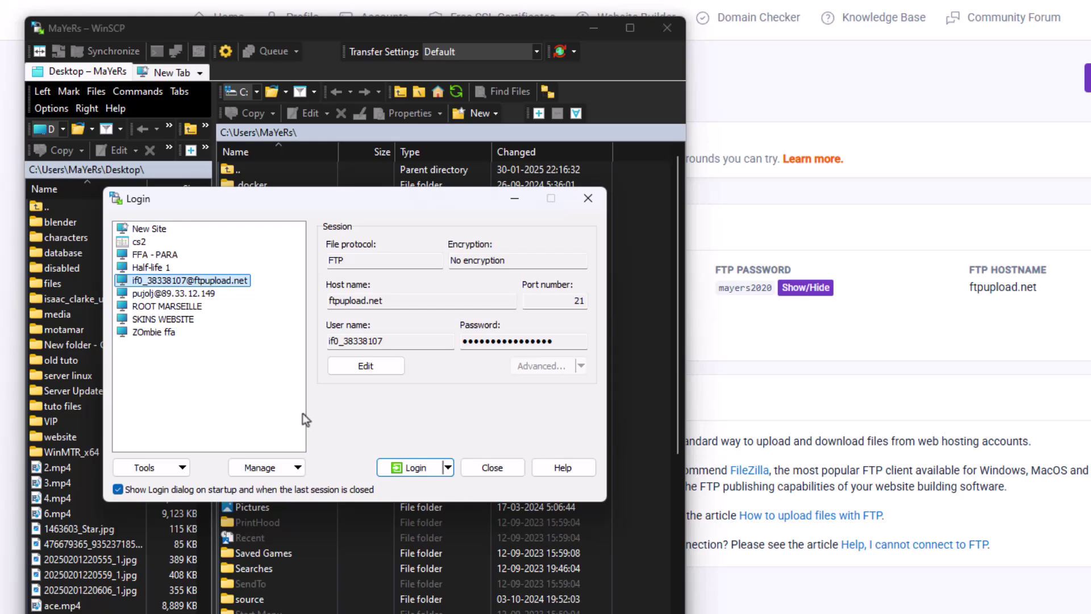
pyautogui.click(409, 465)
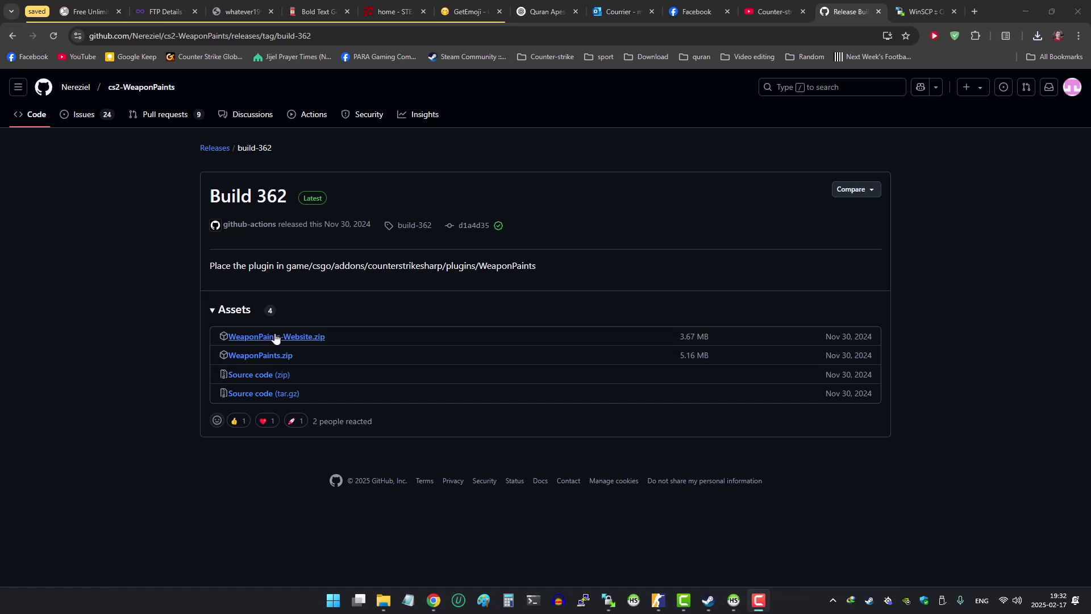
# - Download WeaponPaints-Website.zip from the Build 362 release assets
pyautogui.click(273, 340)
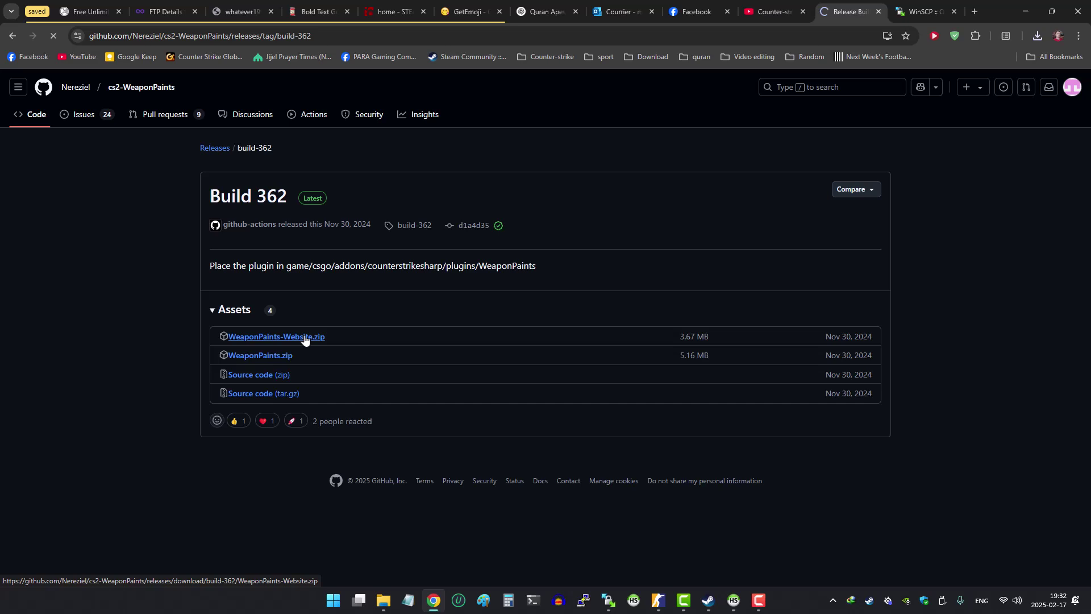
pyautogui.click(534, 349)
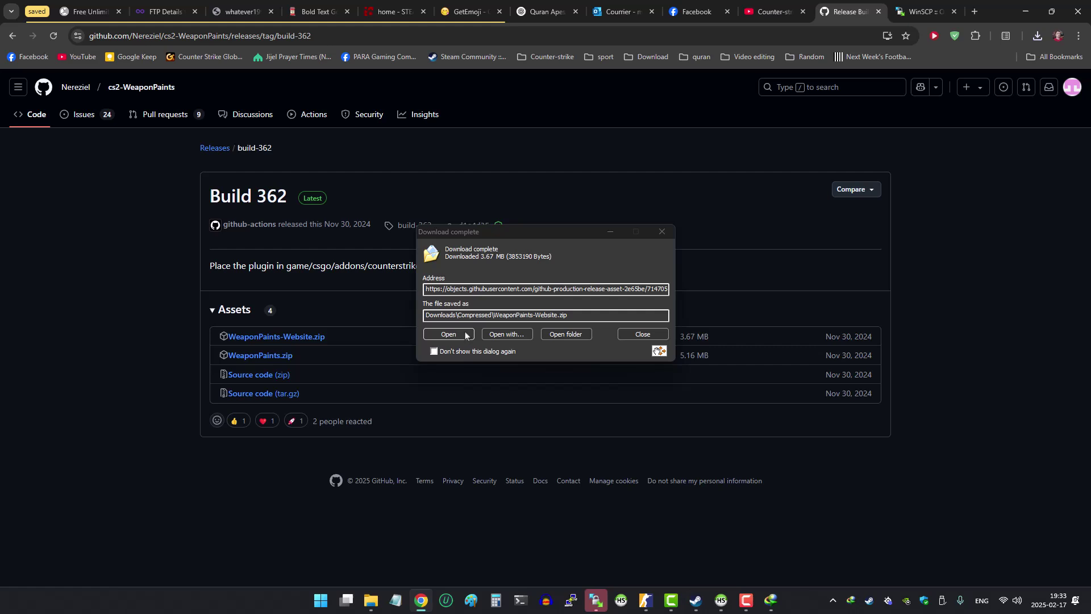
# - Extract WeaponPaints-Website.zip with WinRAR to WeaponPaints-Website\ and open its website subfolder
pyautogui.click(566, 334)
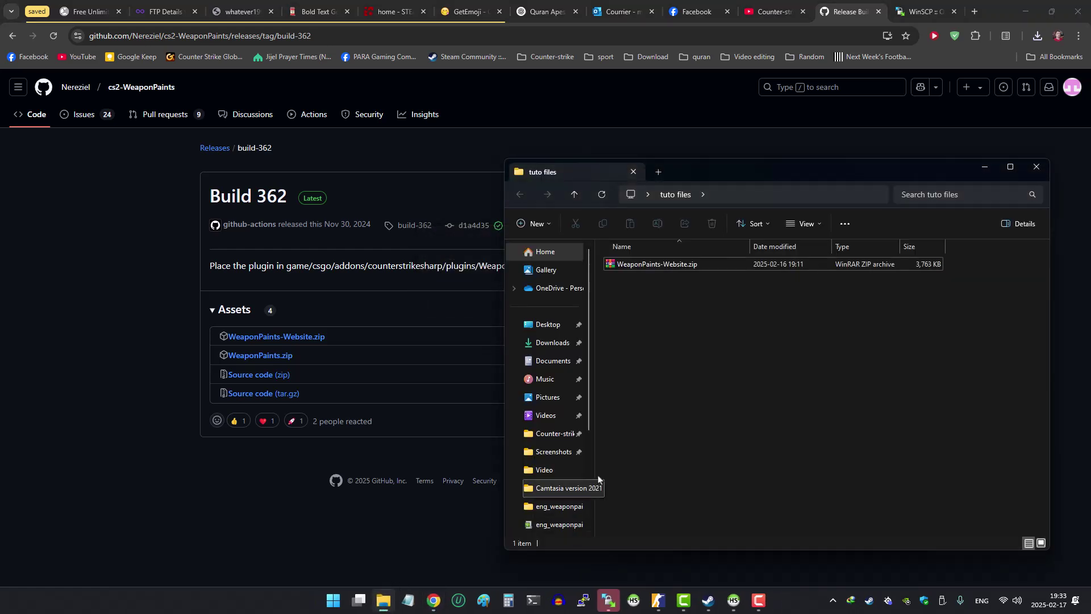
pyautogui.rightClick(653, 265)
pyautogui.moveTo(682, 289)
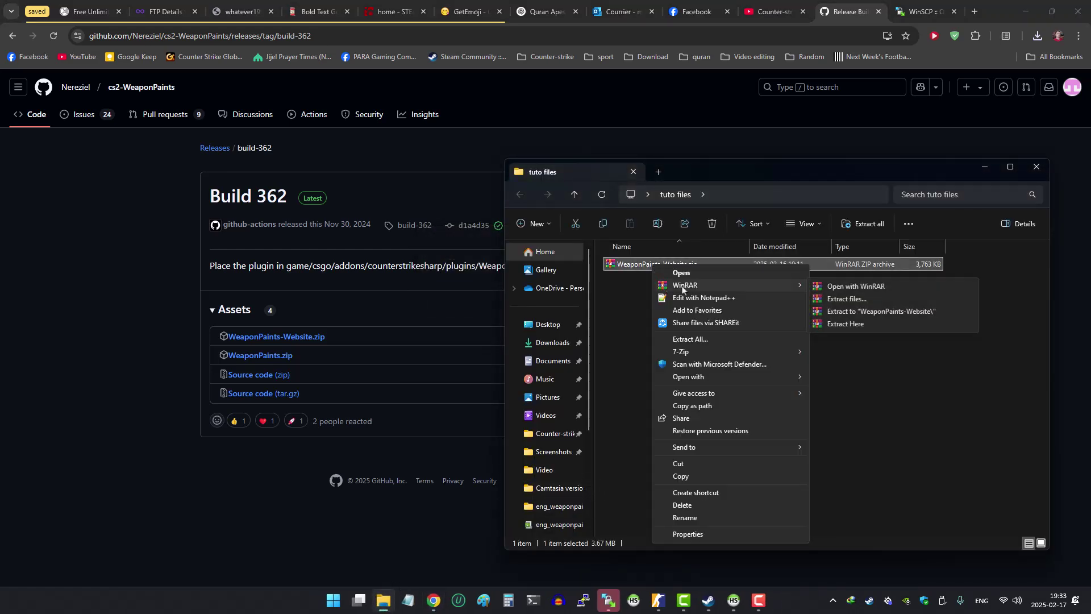
pyautogui.click(851, 312)
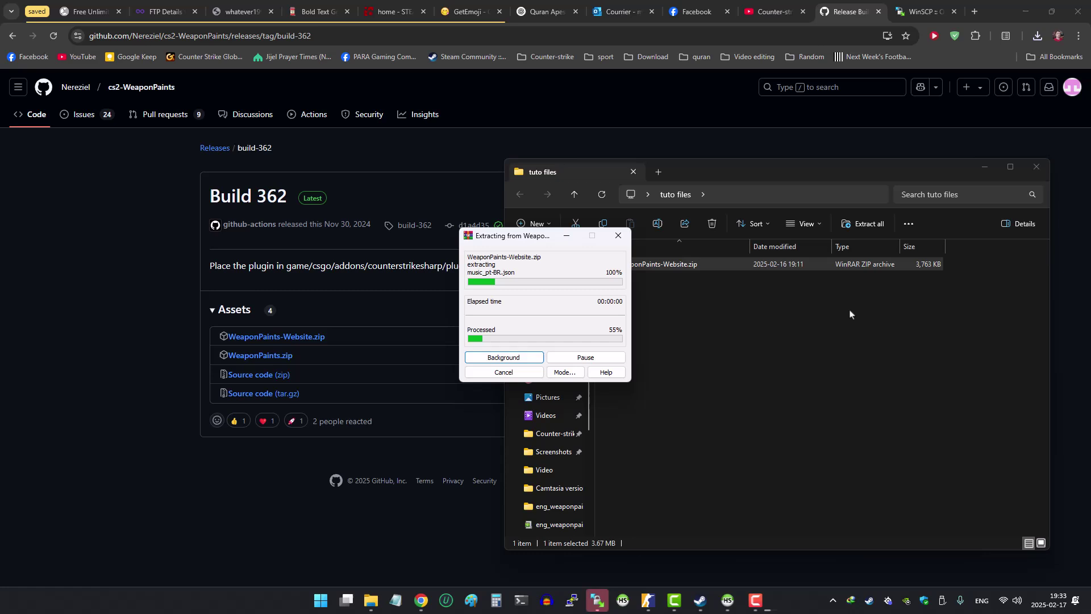
pyautogui.doubleClick(659, 264)
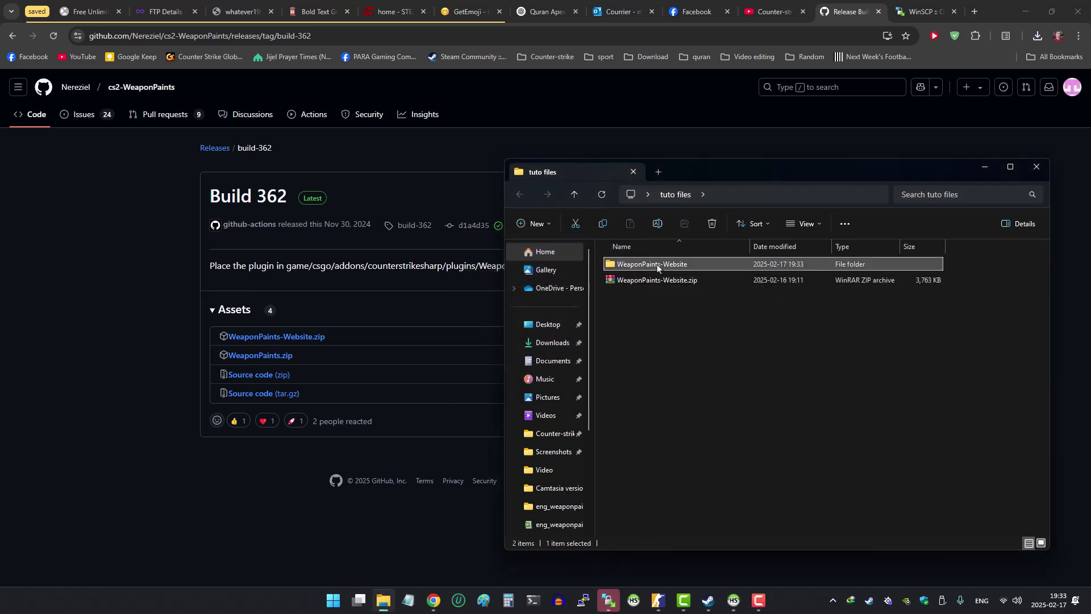
pyautogui.doubleClick(658, 265)
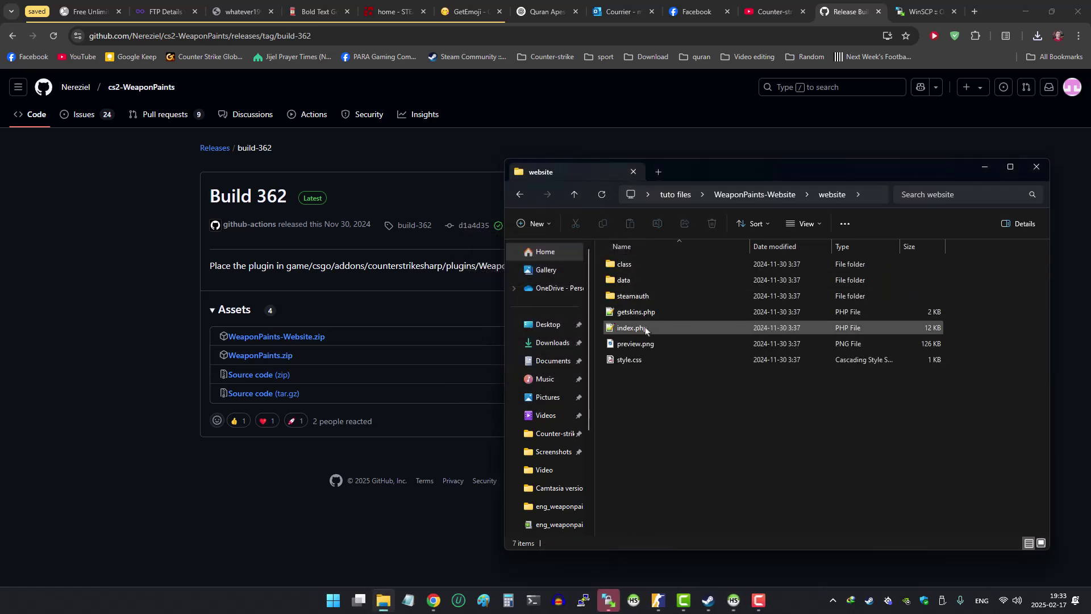
# - Upload the seven website items into /htdocs/ in WinSCP and open the class folder
pyautogui.click(608, 600)
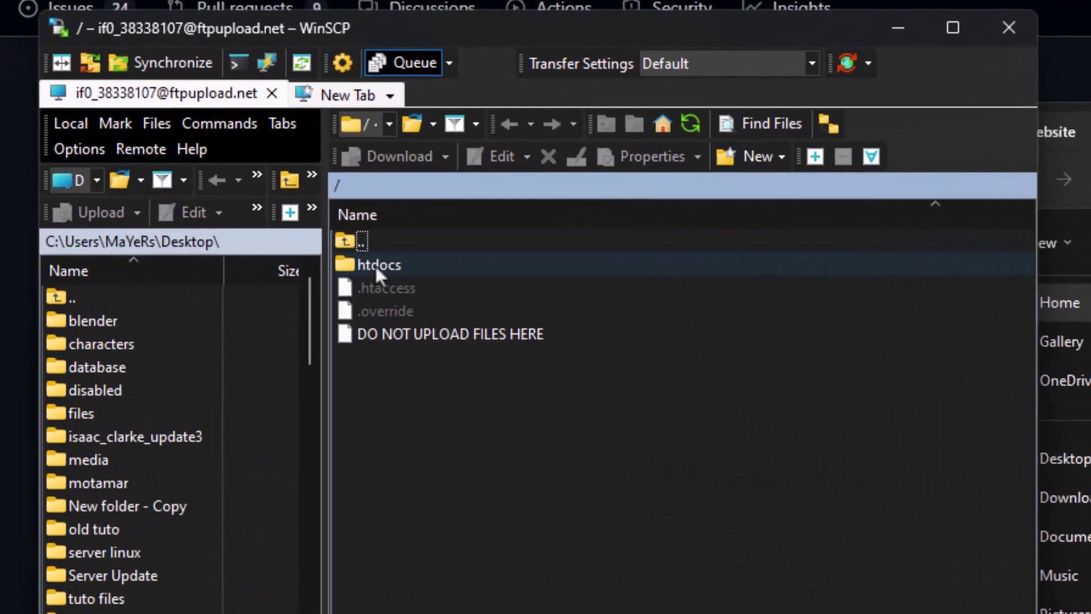
pyautogui.doubleClick(377, 266)
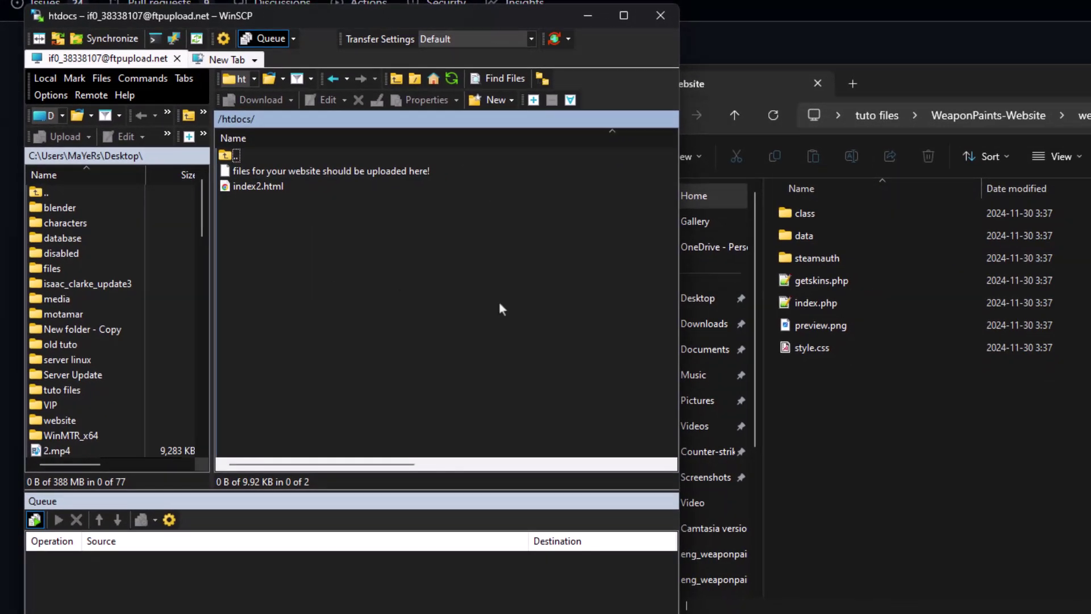
pyautogui.moveTo(836, 392); pyautogui.dragTo(810, 213)
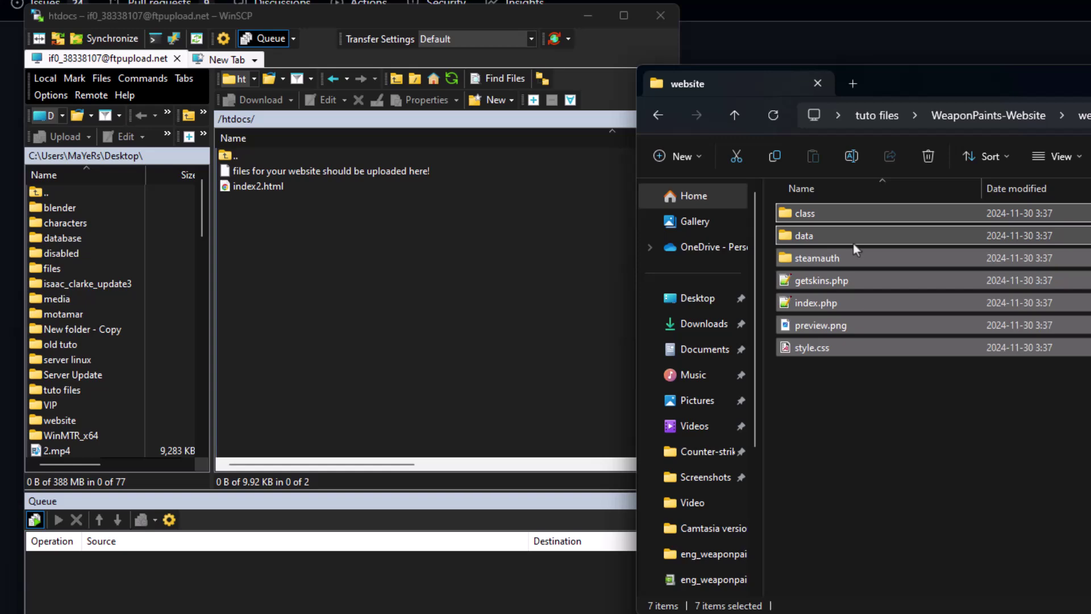
pyautogui.moveTo(857, 245); pyautogui.dragTo(508, 252)
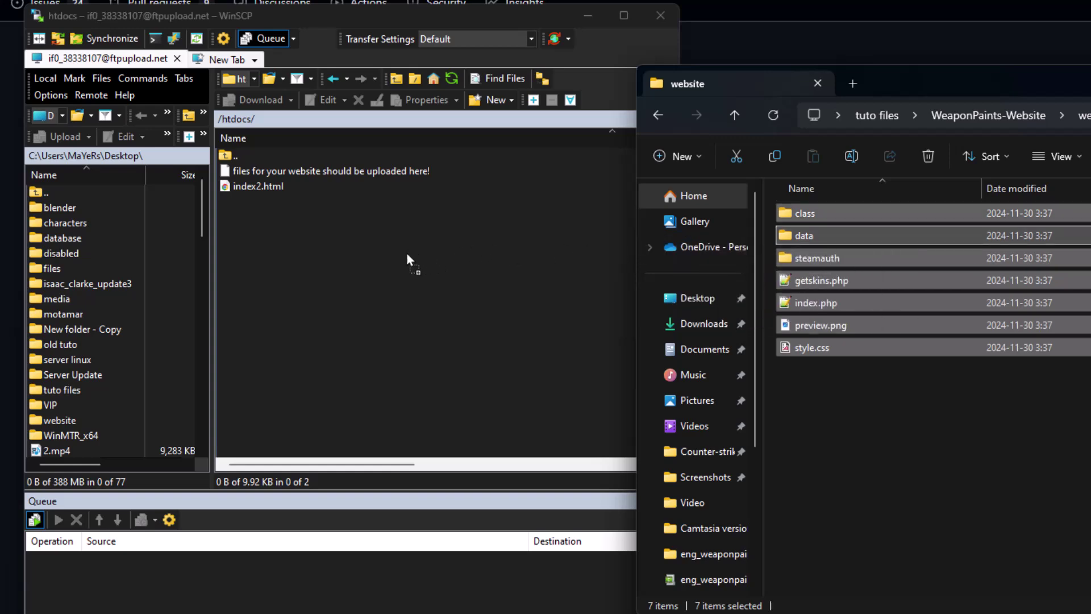
pyautogui.moveTo(407, 259); pyautogui.dragTo(407, 259)
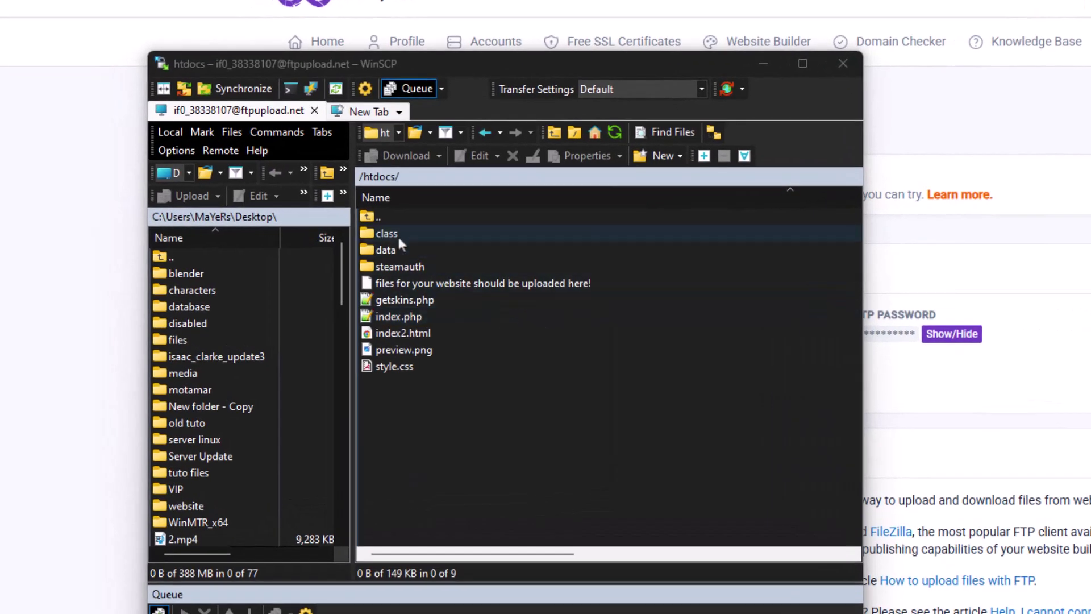
pyautogui.click(396, 234)
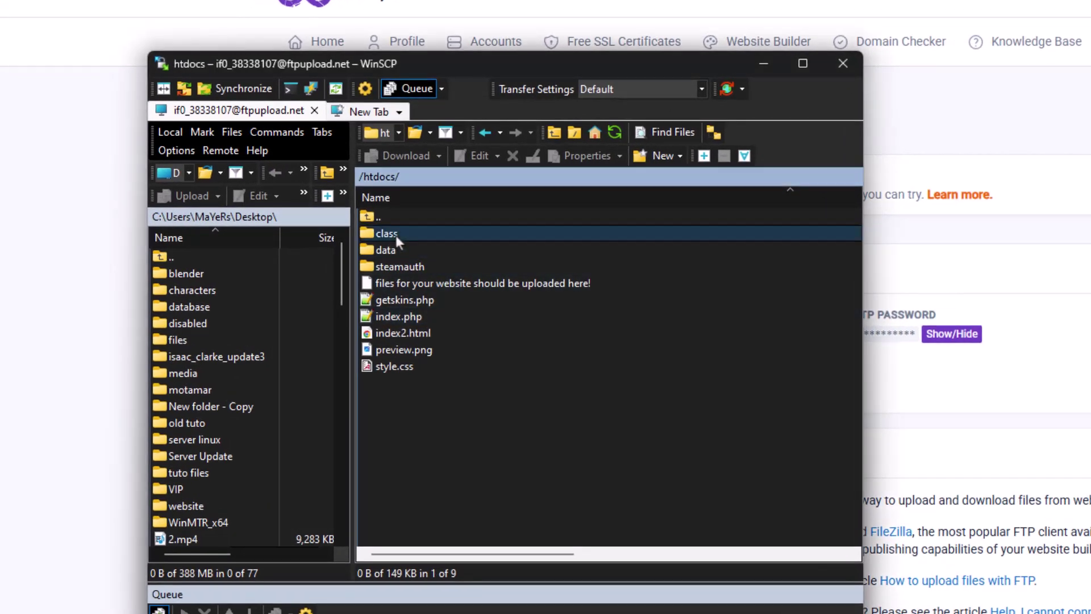
pyautogui.doubleClick(395, 235)
# - Open class/config.php and paste the copied Steam Web API key into STEAM_API_KEY
pyautogui.click(395, 238)
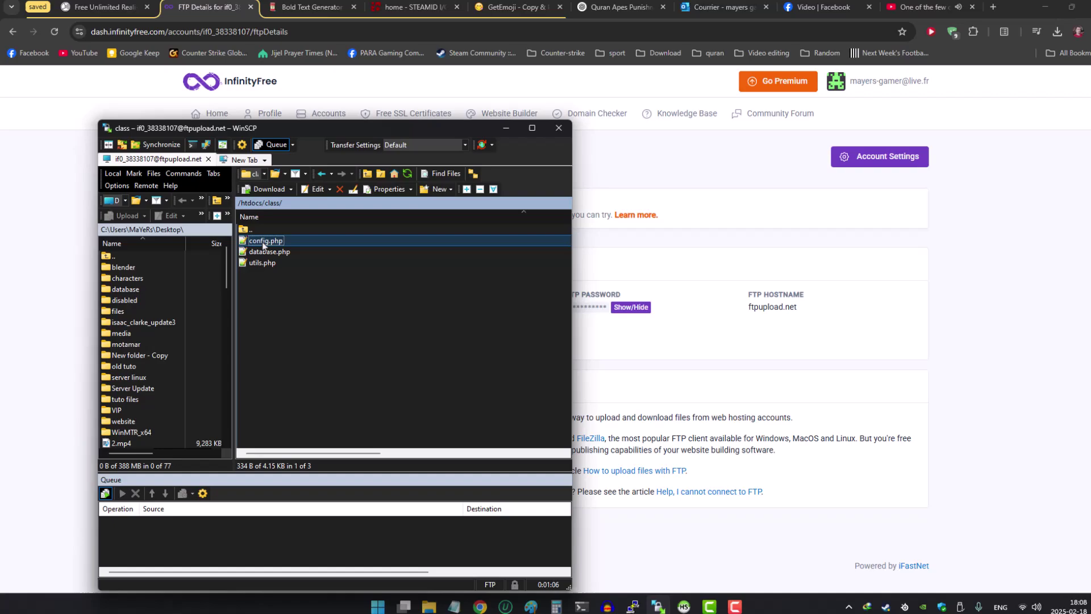
pyautogui.doubleClick(264, 242)
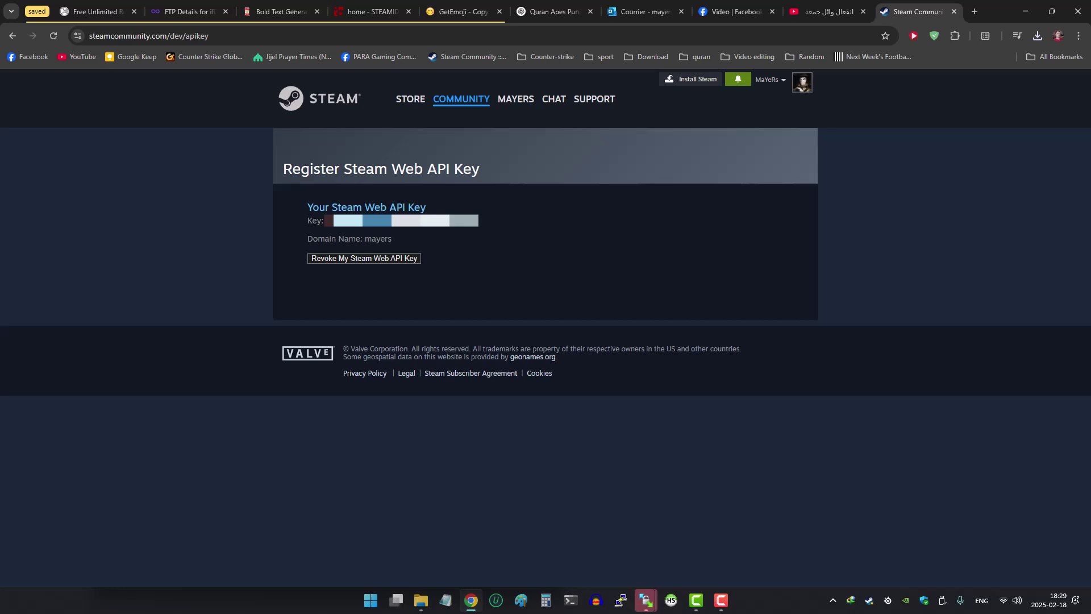
pyautogui.rightClick(332, 216)
pyautogui.click(452, 325)
pyautogui.moveTo(646, 603)
pyautogui.click(594, 543)
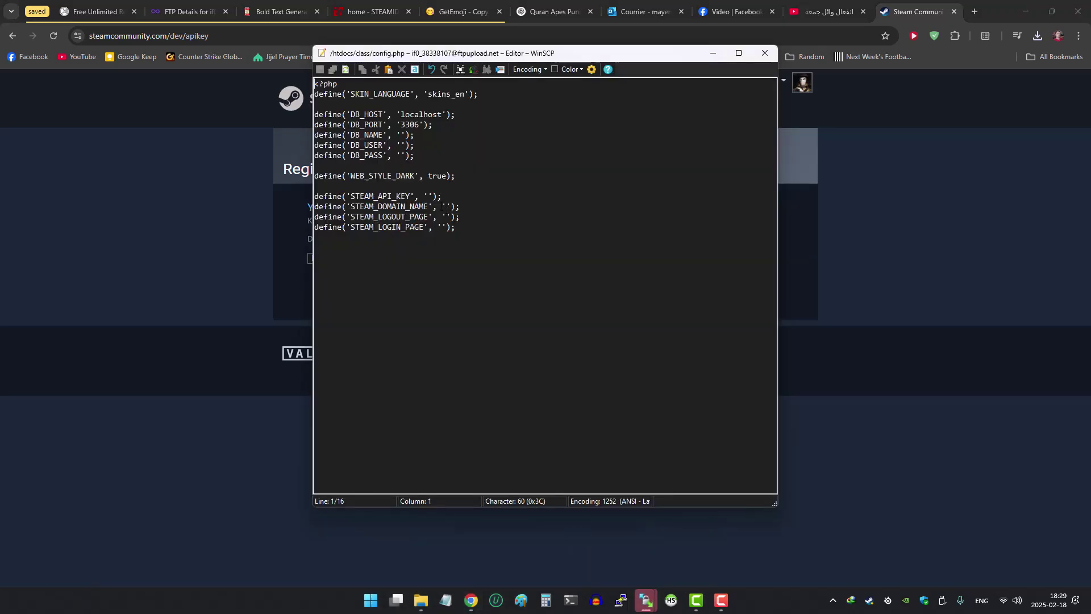
pyautogui.rightClick(430, 194)
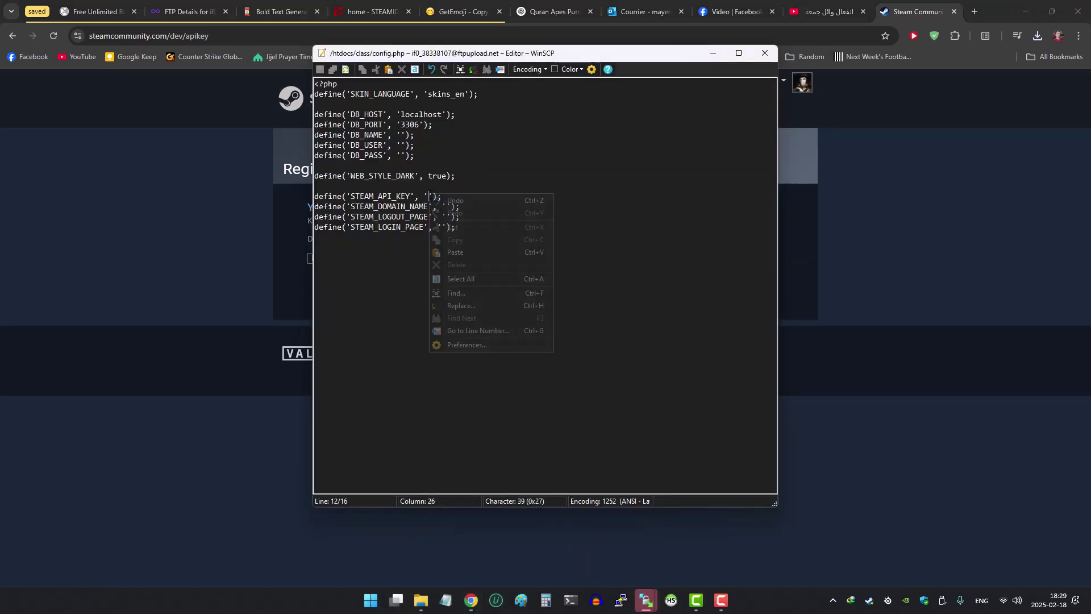
pyautogui.click(450, 251)
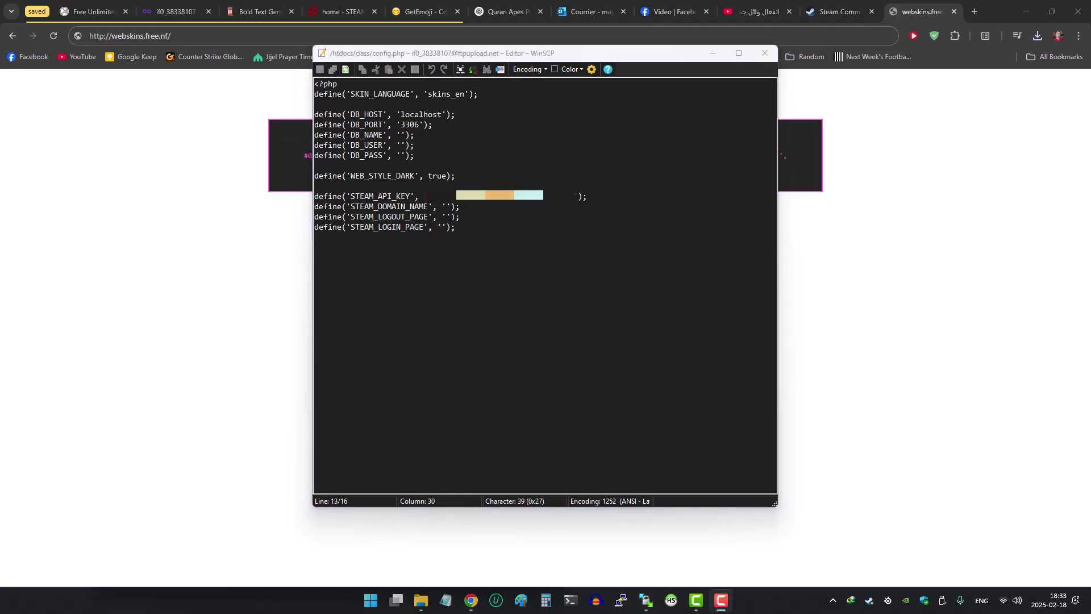
# - Select the three empty Steam URL settings in config.php, then copy webskins.free.nf from the InfinityFree dashboard
pyautogui.click(446, 206)
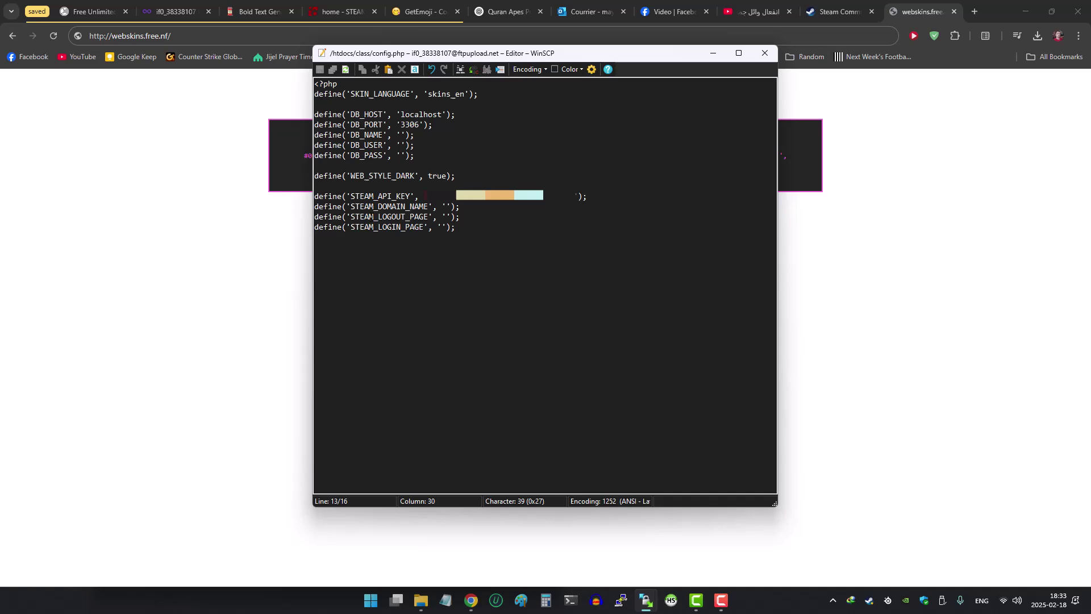
pyautogui.moveTo(457, 231); pyautogui.dragTo(310, 208)
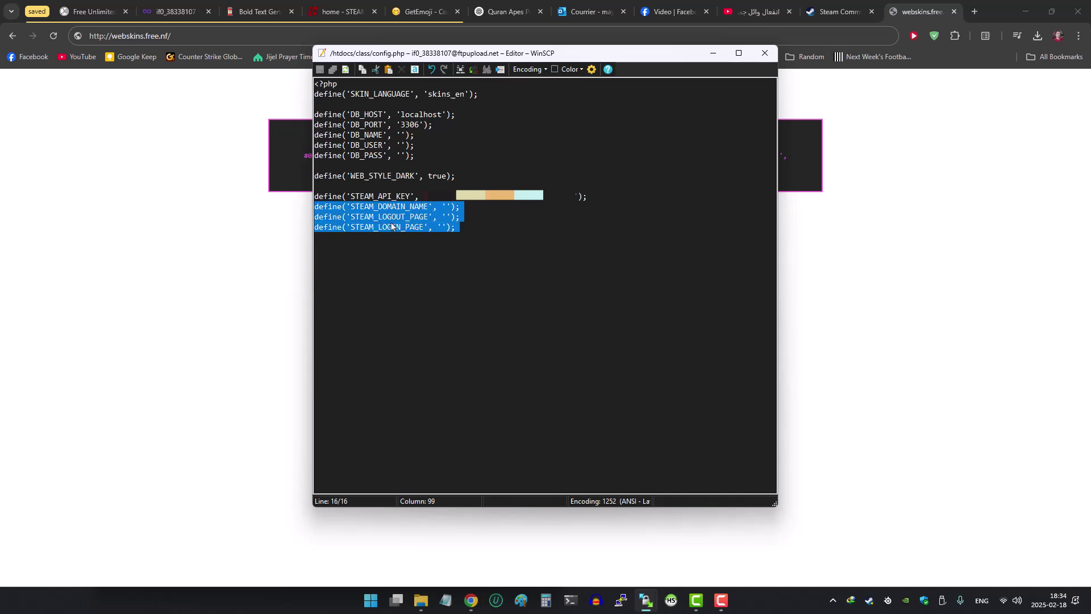
pyautogui.click(176, 12)
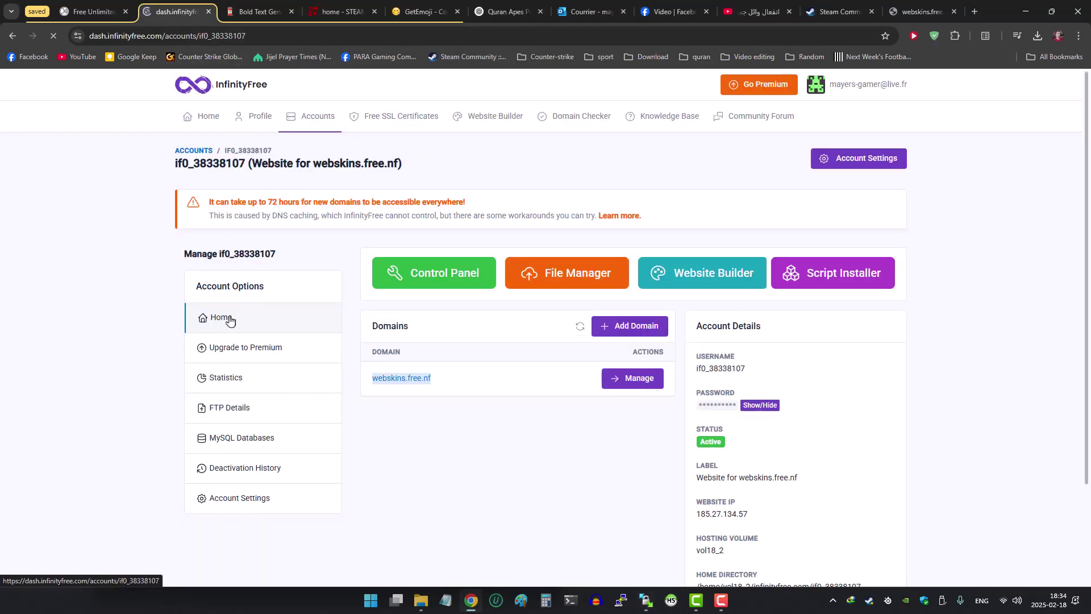
pyautogui.moveTo(438, 379); pyautogui.dragTo(408, 378)
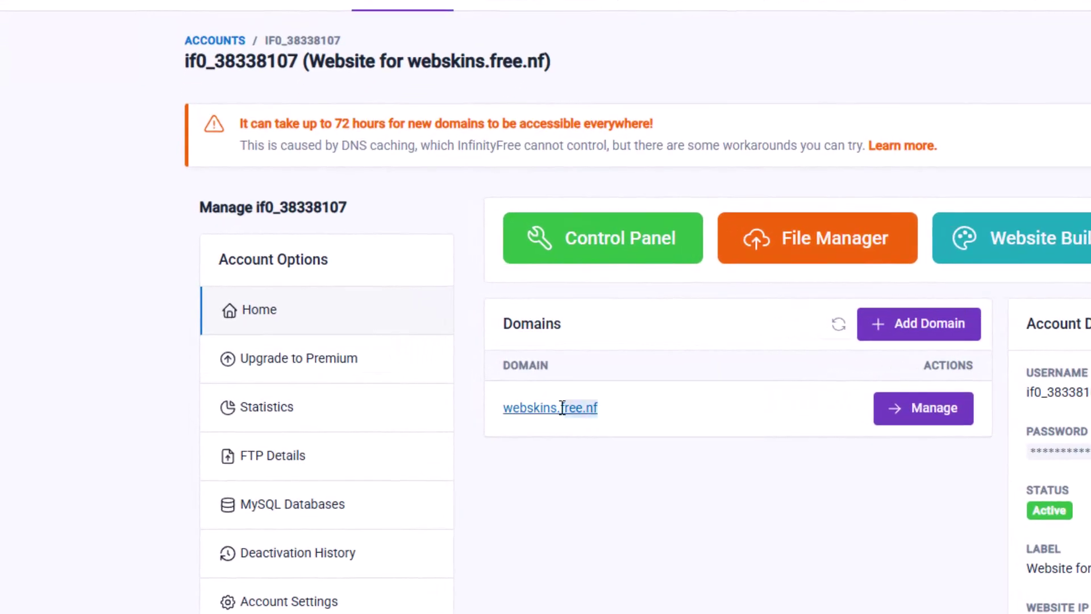
pyautogui.moveTo(562, 407); pyautogui.dragTo(500, 407)
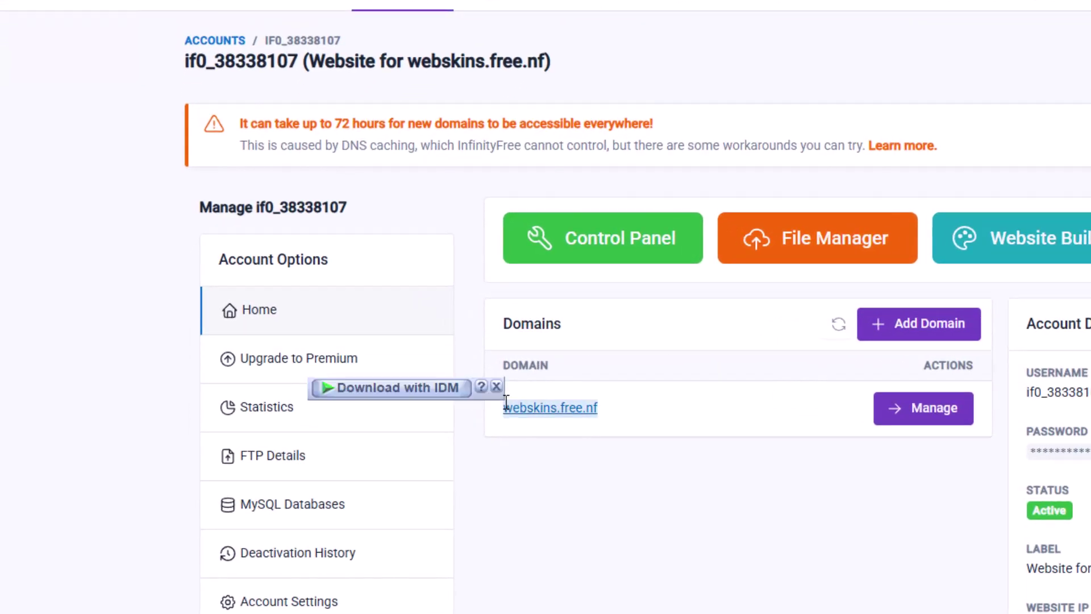
pyautogui.rightClick(503, 408)
pyautogui.click(581, 149)
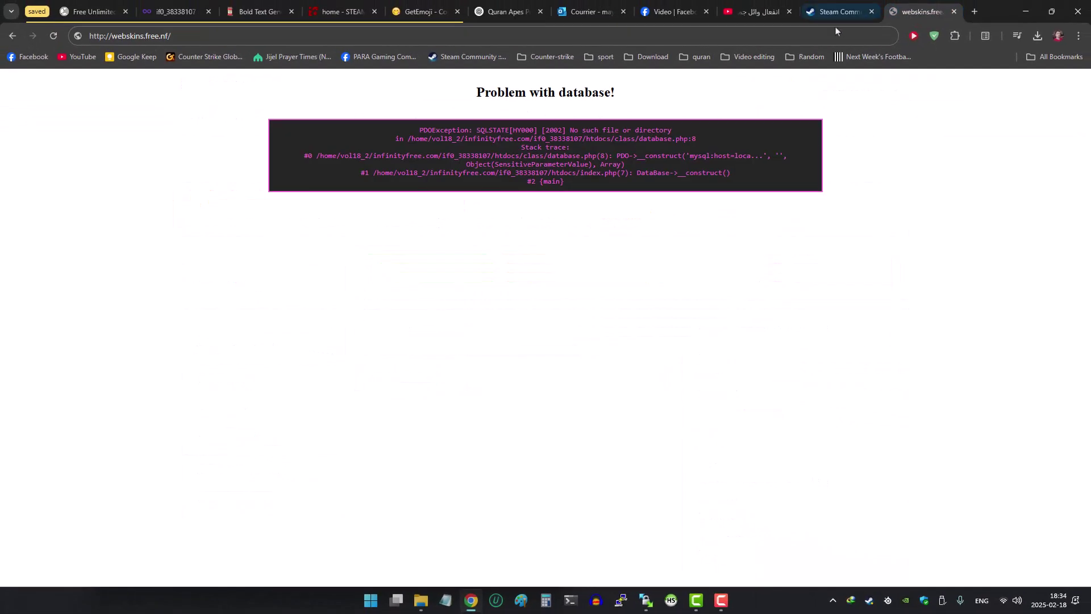
# - Copy the webskins.free.nf site address from Chrome's address bar
pyautogui.rightClick(816, 39)
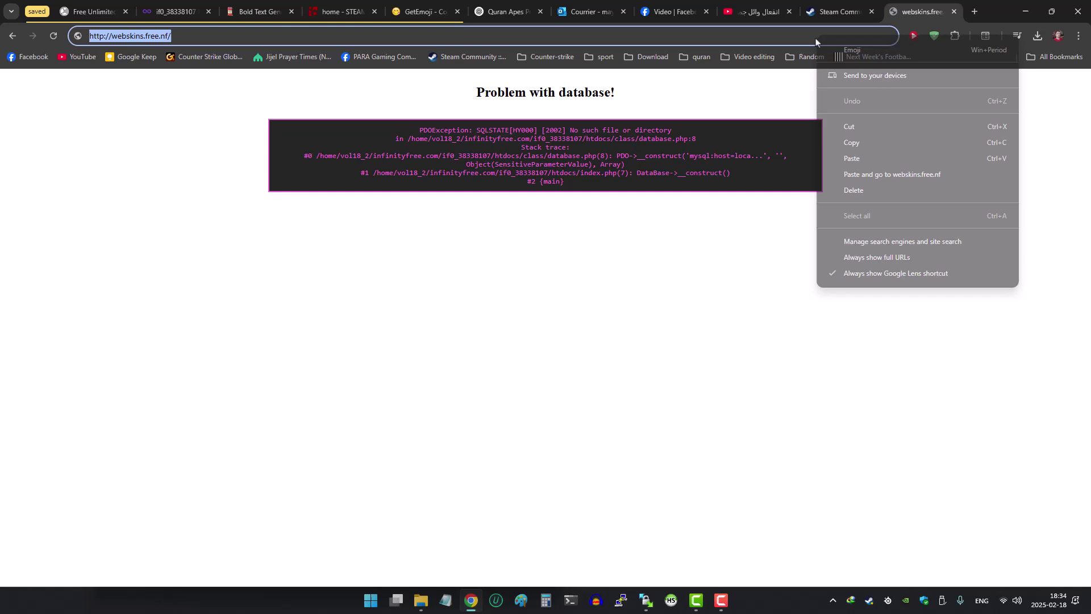
pyautogui.click(886, 142)
pyautogui.click(865, 175)
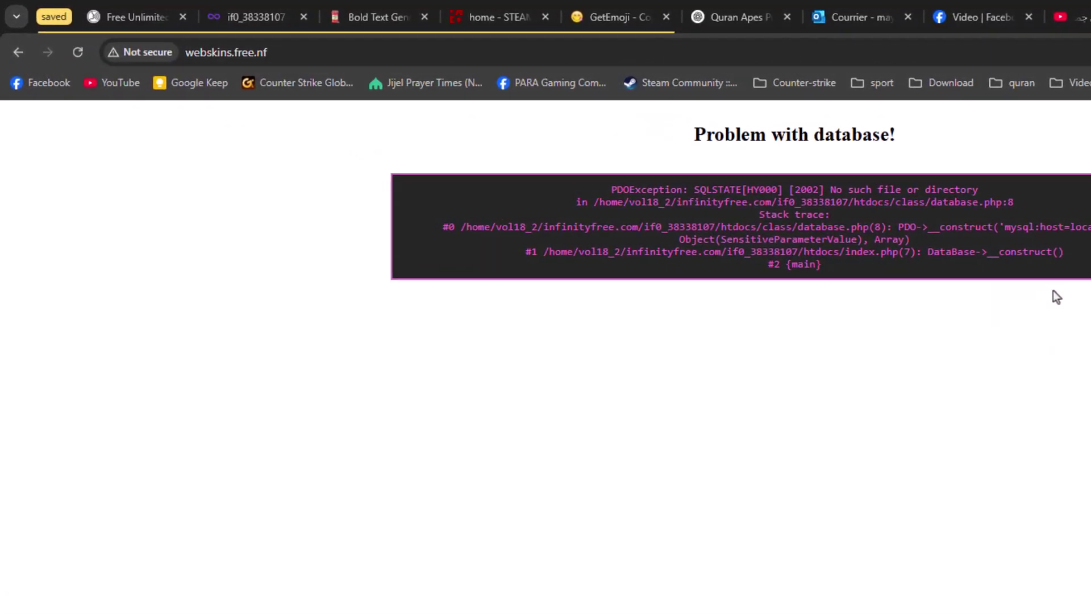
pyautogui.click(310, 56)
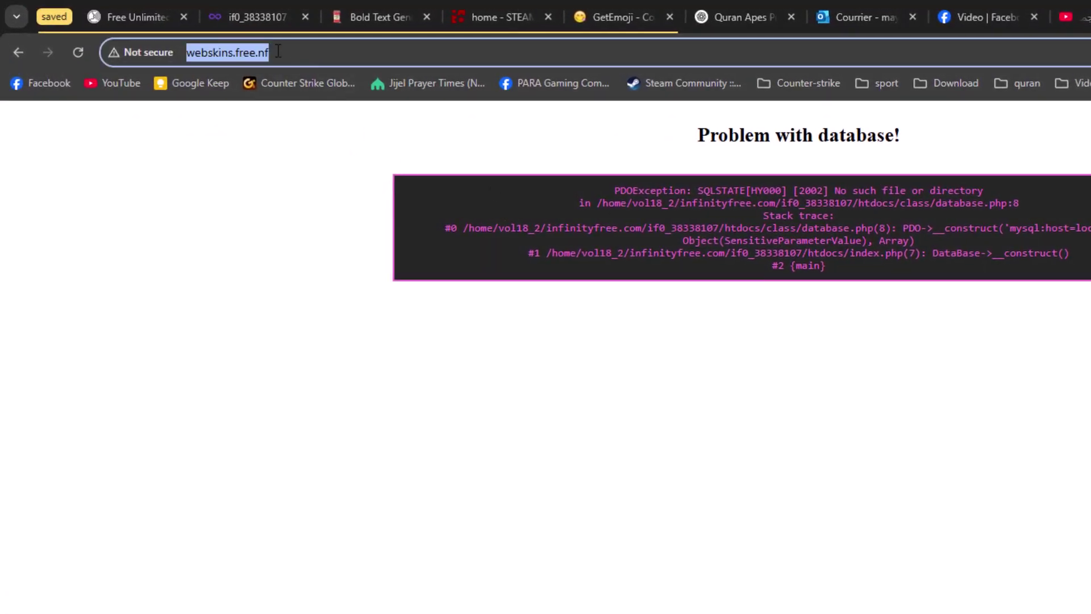
pyautogui.rightClick(243, 49)
pyautogui.click(306, 207)
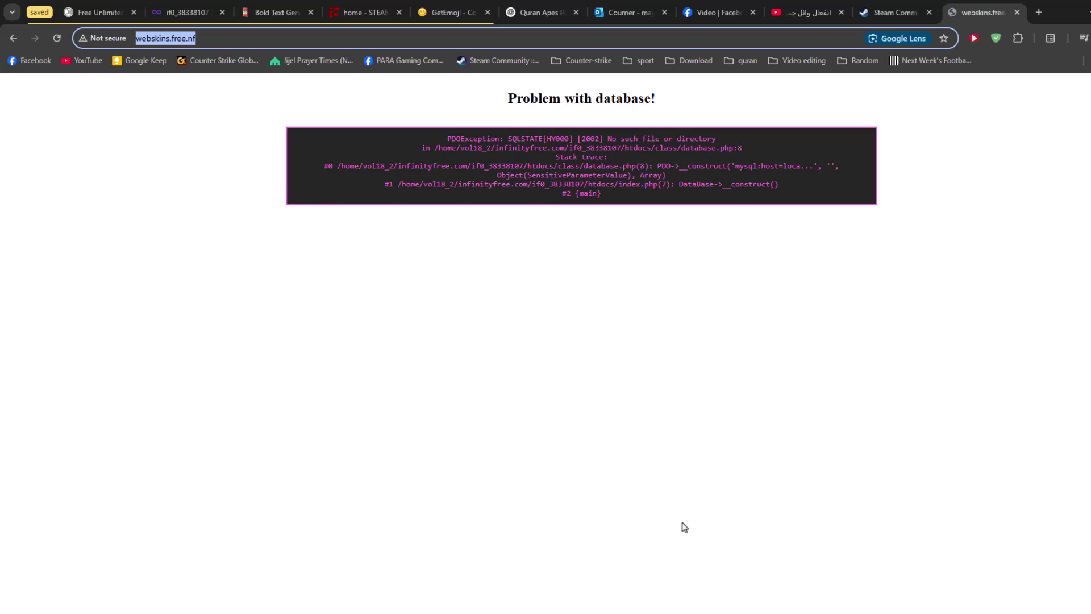
pyautogui.click(661, 576)
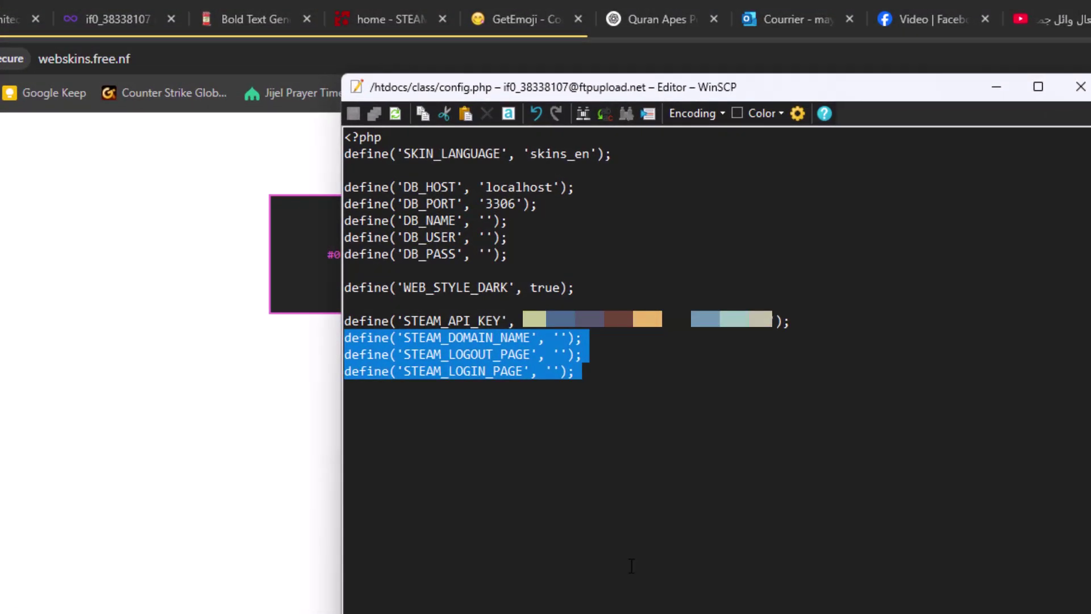
pyautogui.click(560, 337)
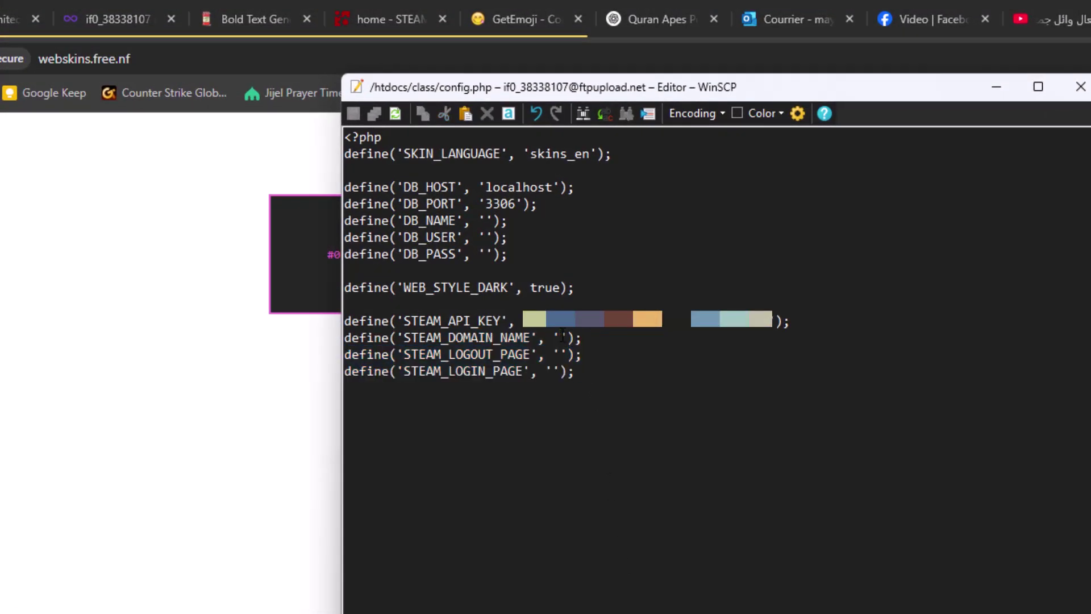
pyautogui.rightClick(562, 336)
pyautogui.click(613, 429)
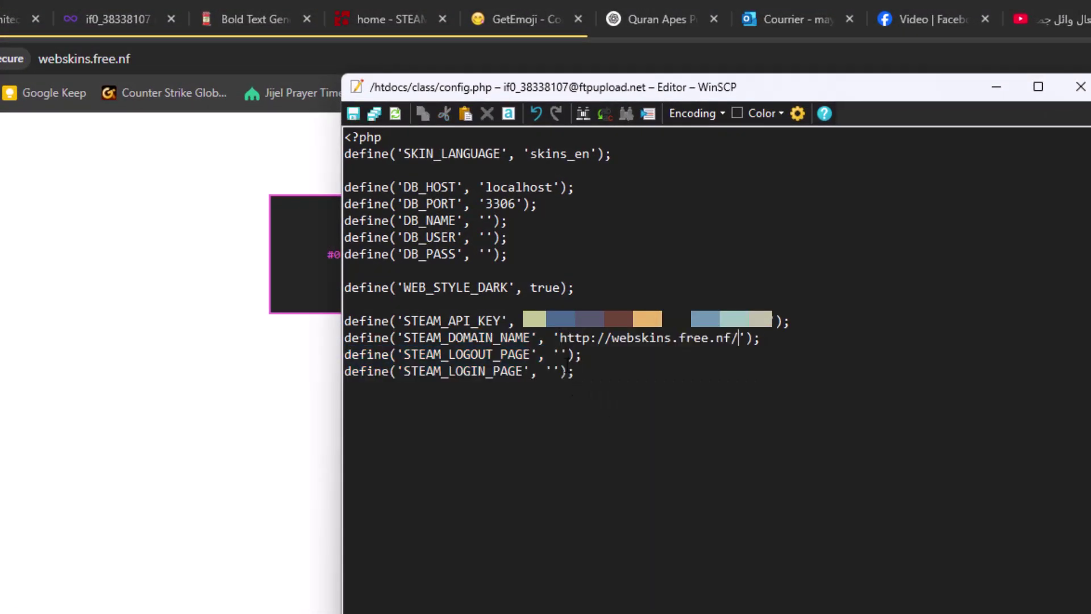
pyautogui.rightClick(559, 349)
pyautogui.click(599, 442)
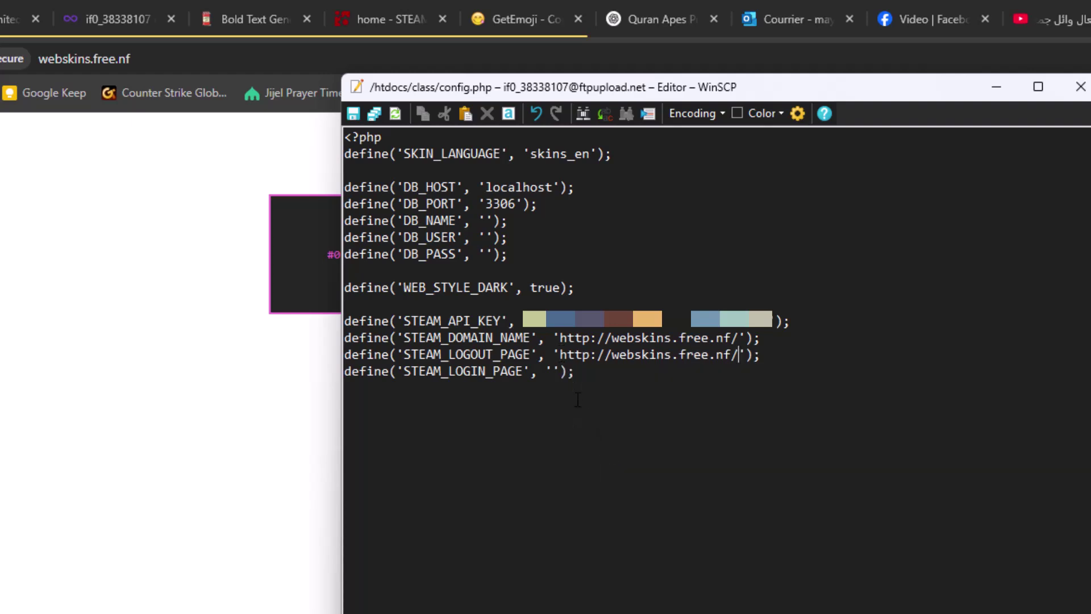
pyautogui.rightClick(553, 370)
pyautogui.click(604, 462)
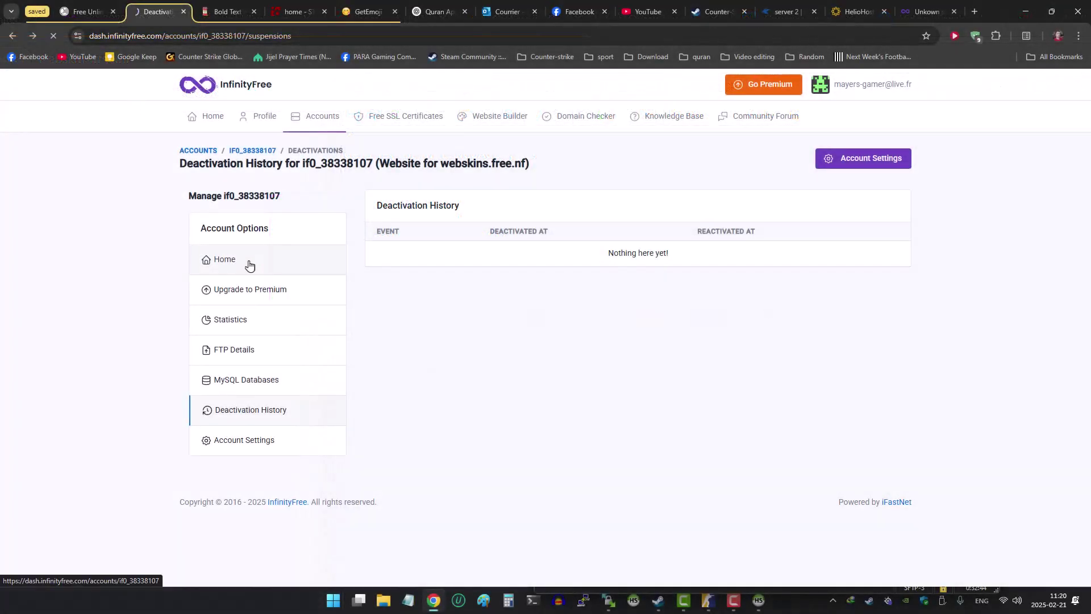
# - Copy the webskins.free.nf domain from the InfinityFree home page and open the site in Chrome
pyautogui.click(249, 265)
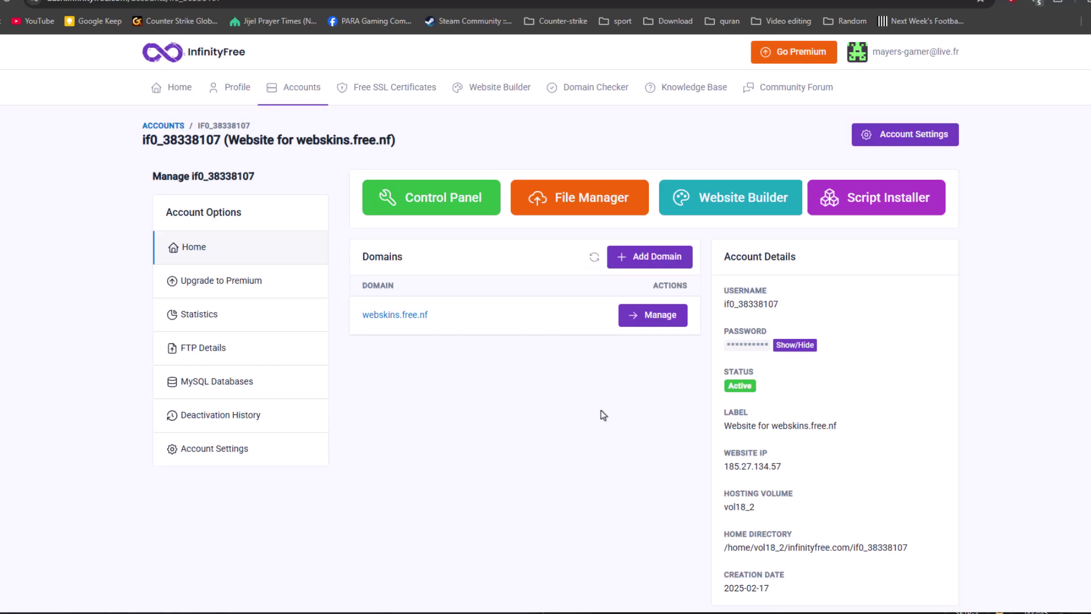
pyautogui.moveTo(435, 326); pyautogui.dragTo(374, 321)
pyautogui.rightClick(328, 298)
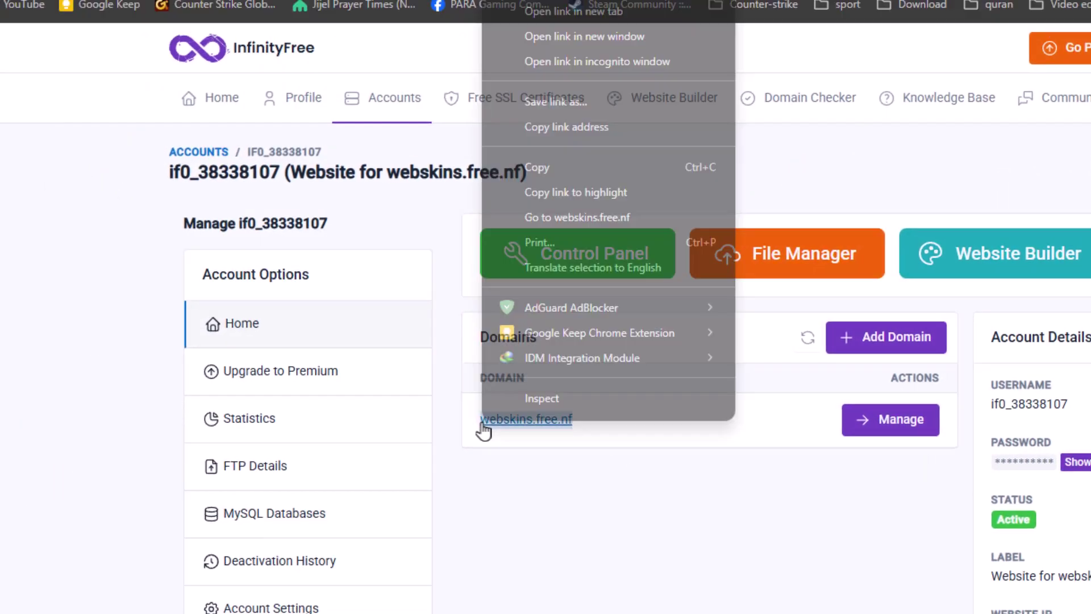
pyautogui.click(628, 252)
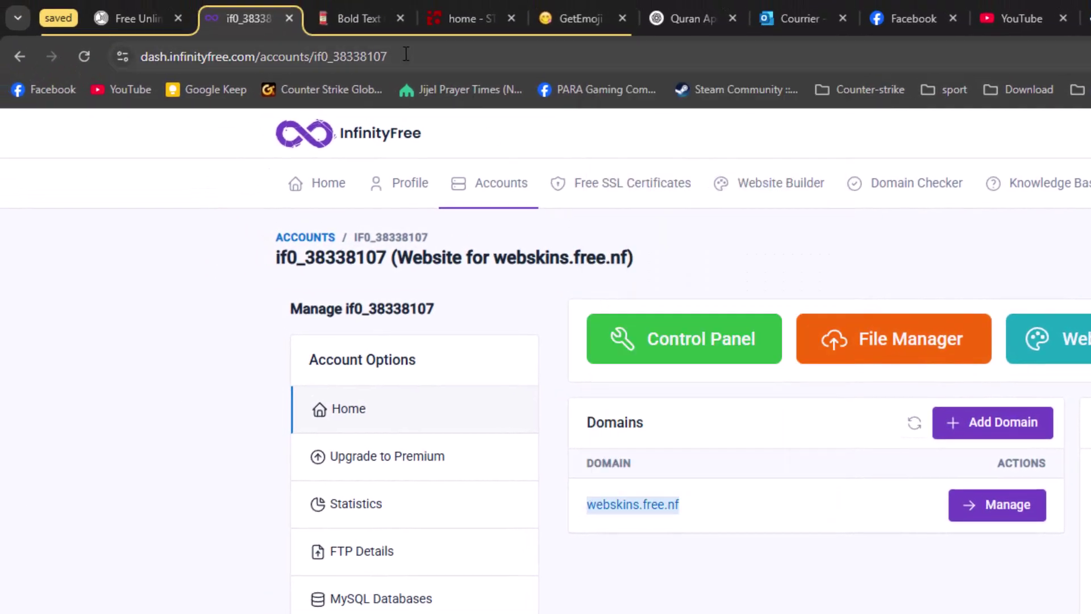
pyautogui.rightClick(406, 55)
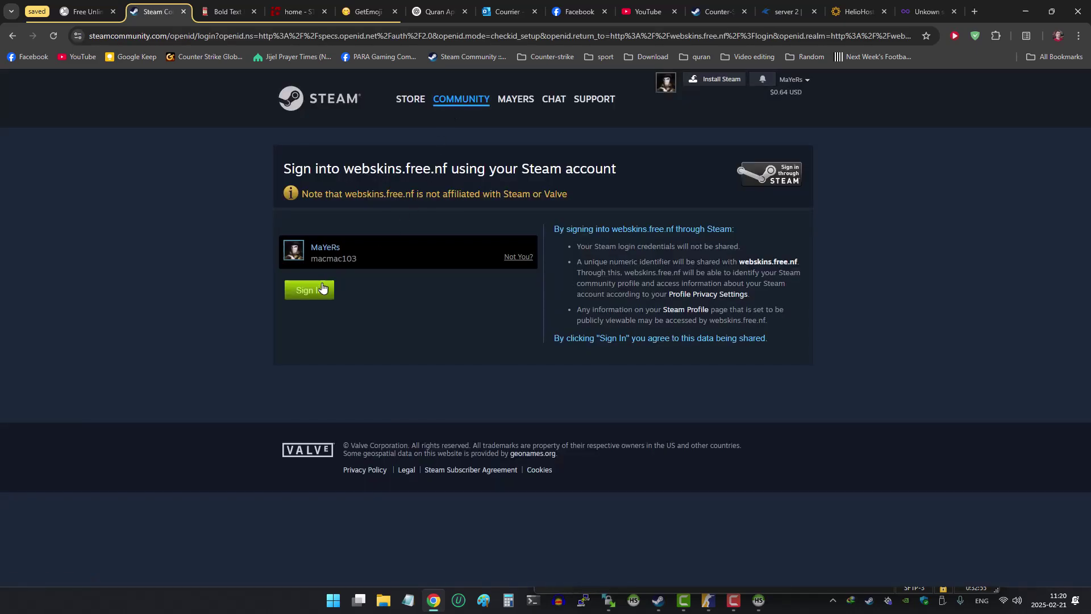
# - Sign in with Steam and scroll down through the weapon skin loadout
pyautogui.click(320, 291)
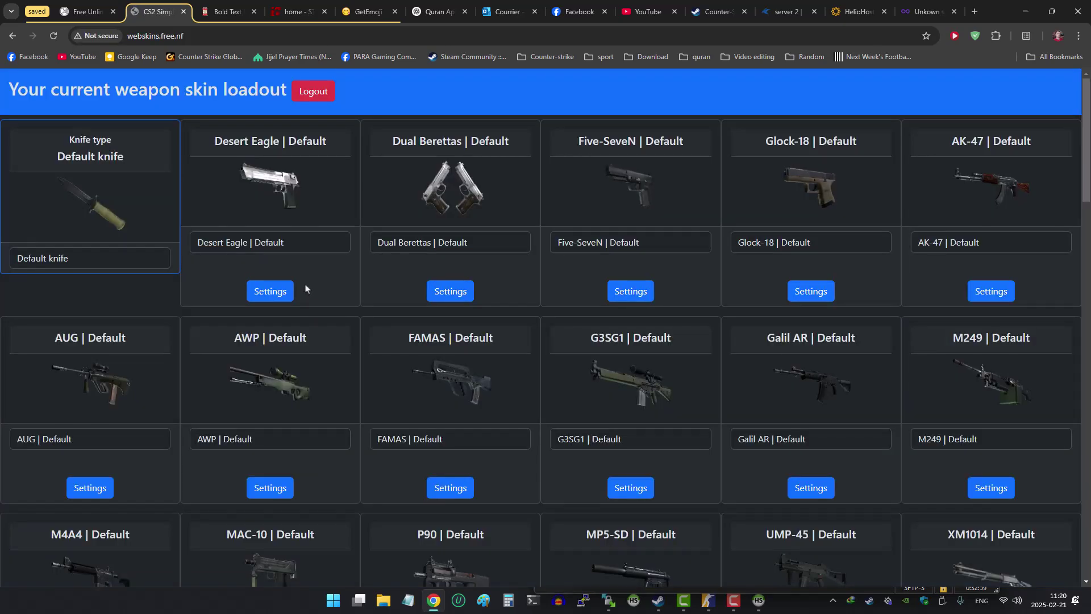
pyautogui.scroll(-12, 413, 426)
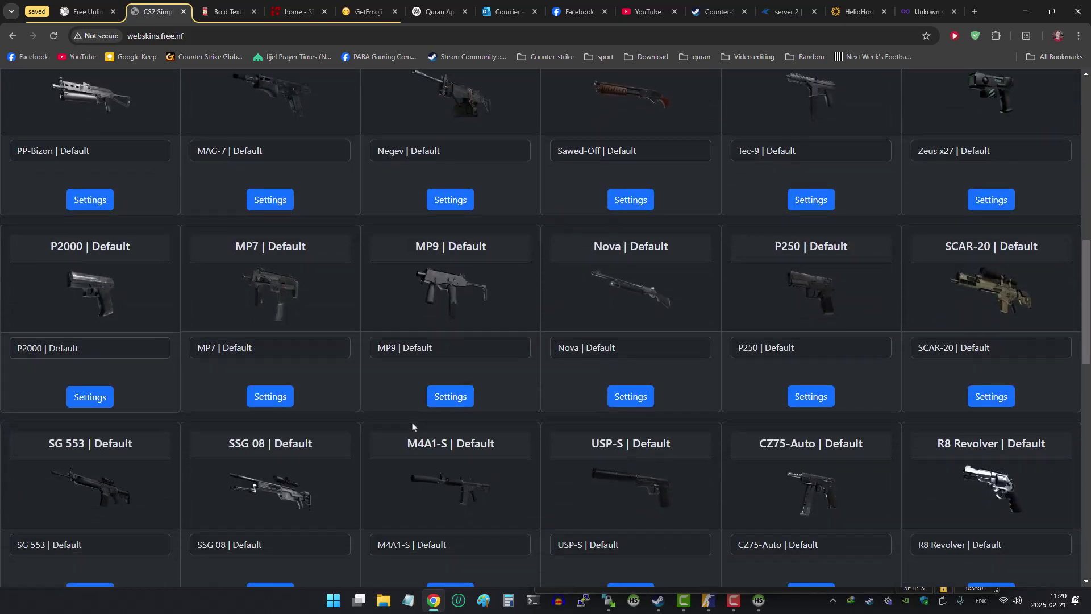
pyautogui.scroll(-10, 413, 427)
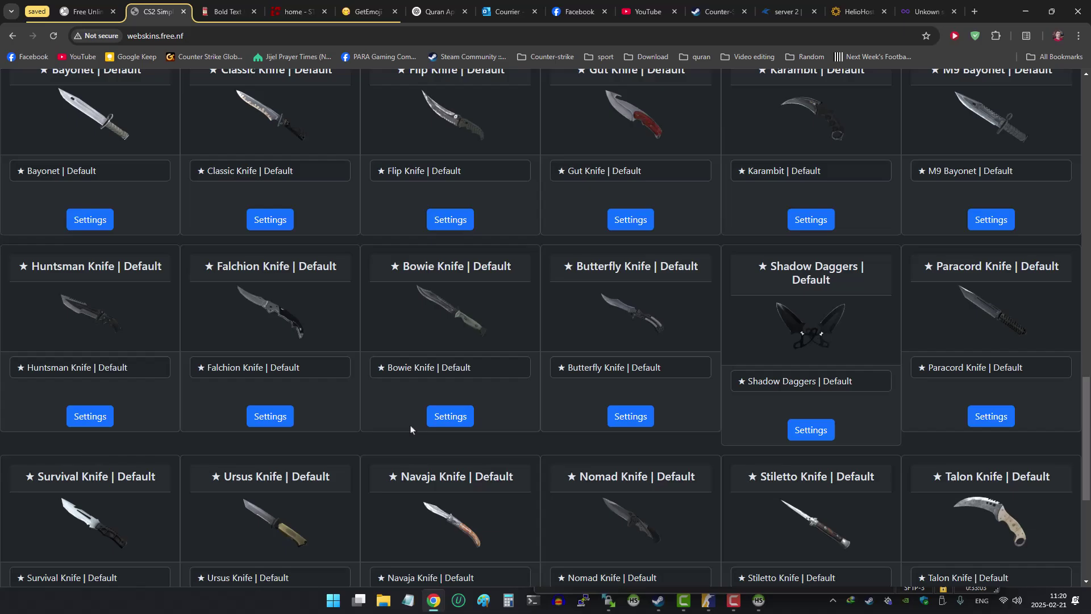
pyautogui.scroll(-2, 411, 429)
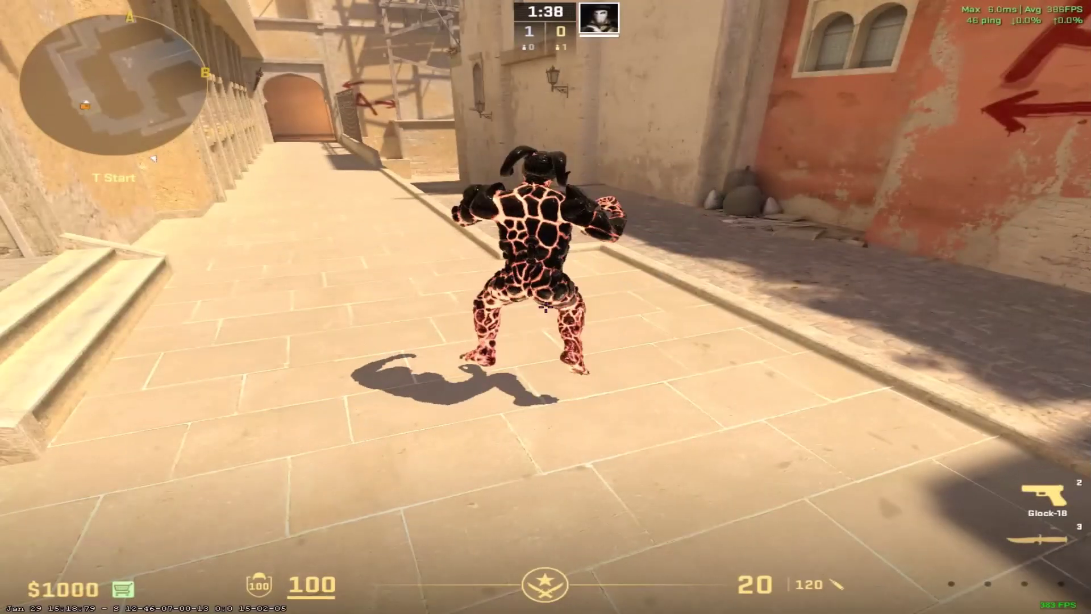